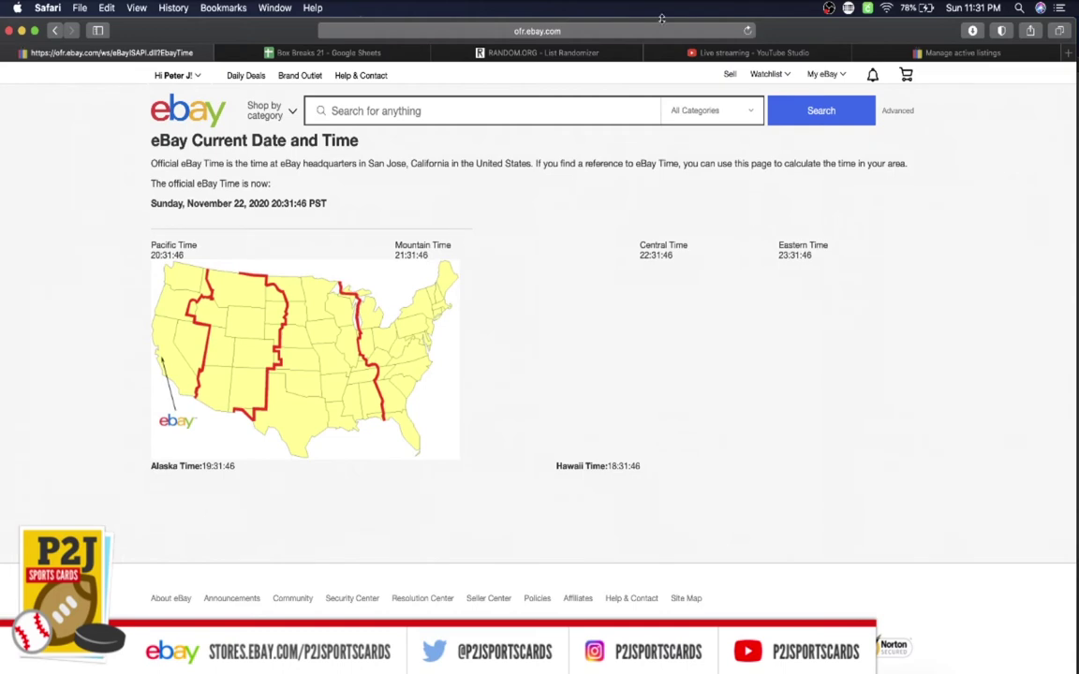
- On the Box Breaks 21 sheet, review the entrant names for Spots 1–15 in D1:D15
left_click(344, 54)
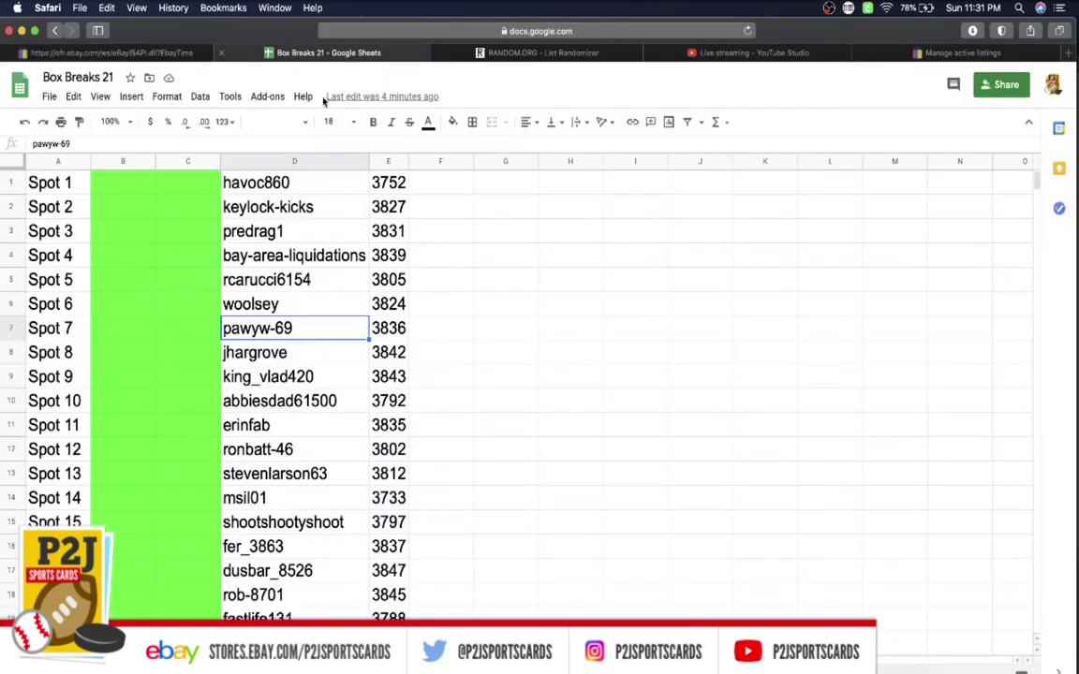
left_click(298, 188)
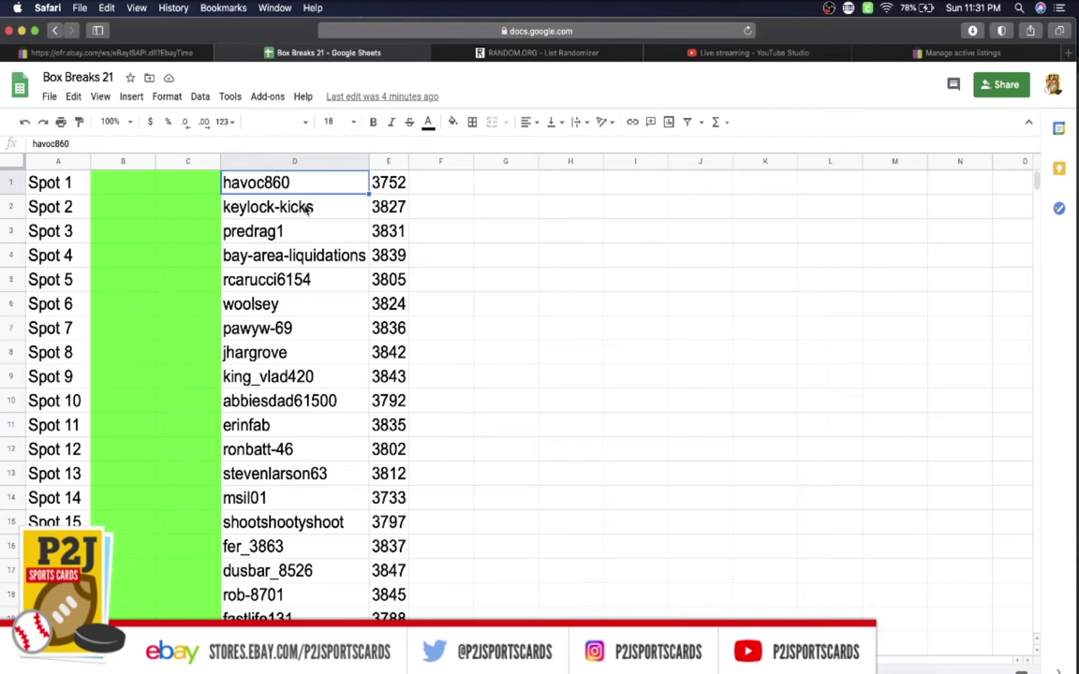
left_click(306, 208)
left_click(302, 230)
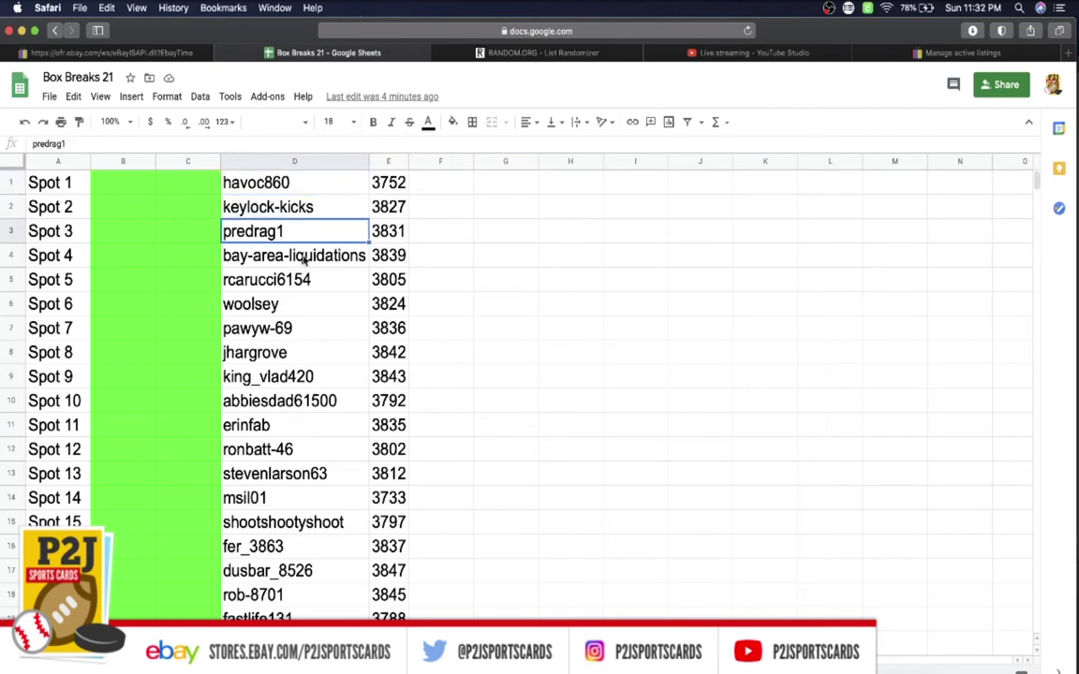
left_click(303, 258)
scroll(309, 244, "down", 1)
left_click(302, 255)
scroll(302, 235, "down", 2)
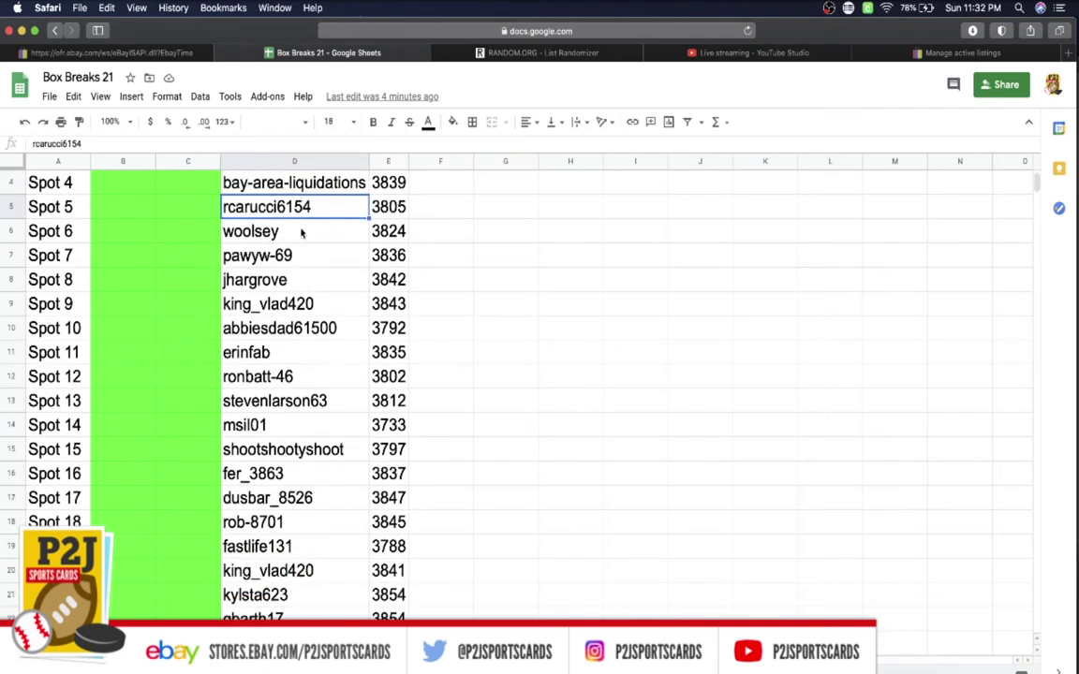
left_click(301, 233)
left_click(299, 259)
left_click(296, 283)
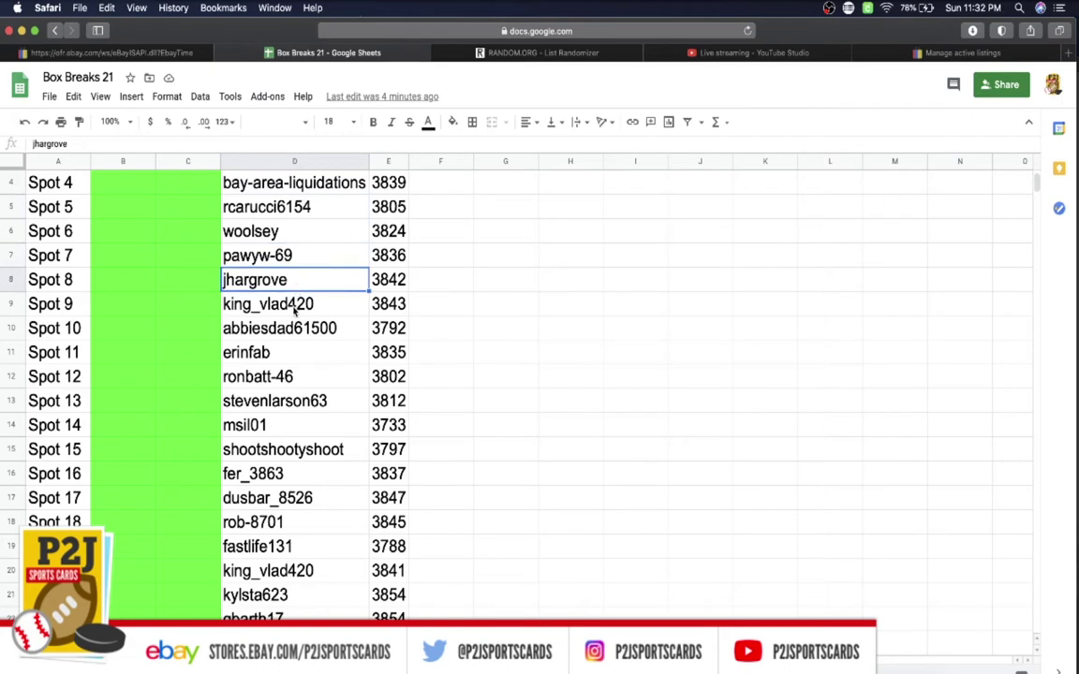
left_click(293, 306)
scroll(291, 254, "down", 1)
left_click(293, 302)
scroll(294, 272, "down", 1)
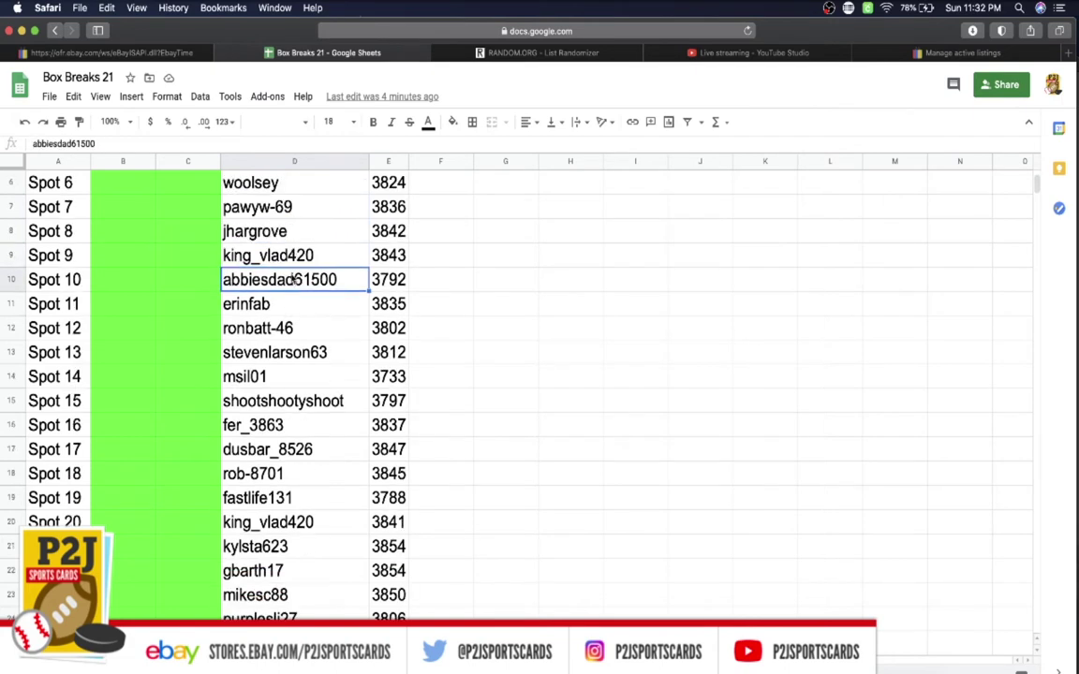
left_click(292, 304)
scroll(292, 272, "down", 2)
left_click(290, 260)
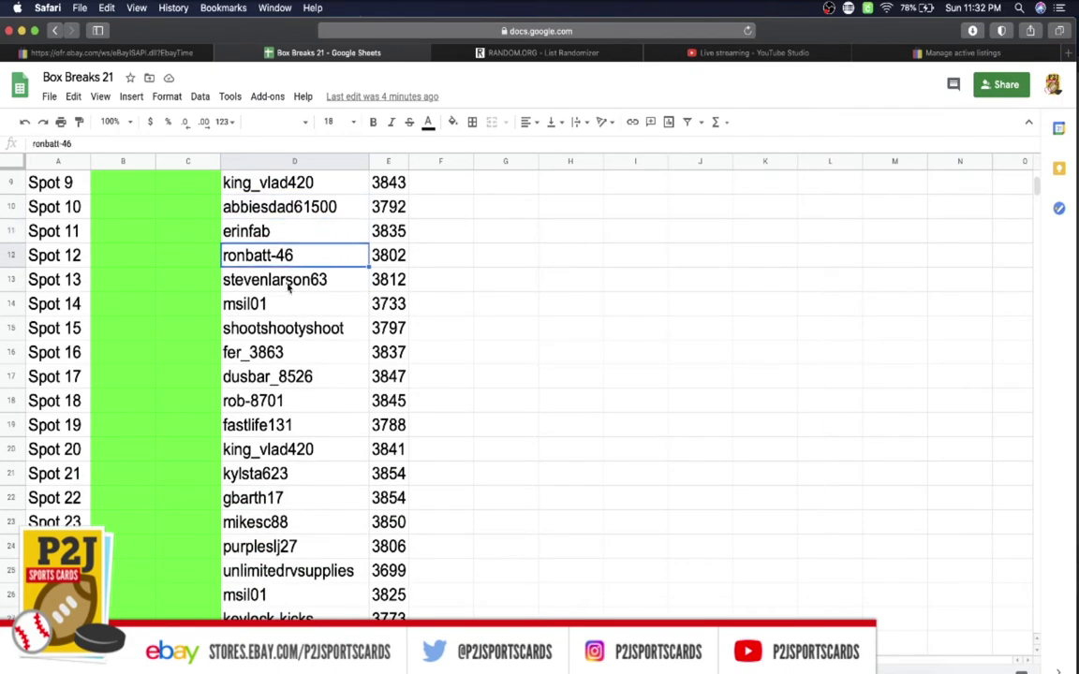
left_click(291, 285)
left_click(290, 309)
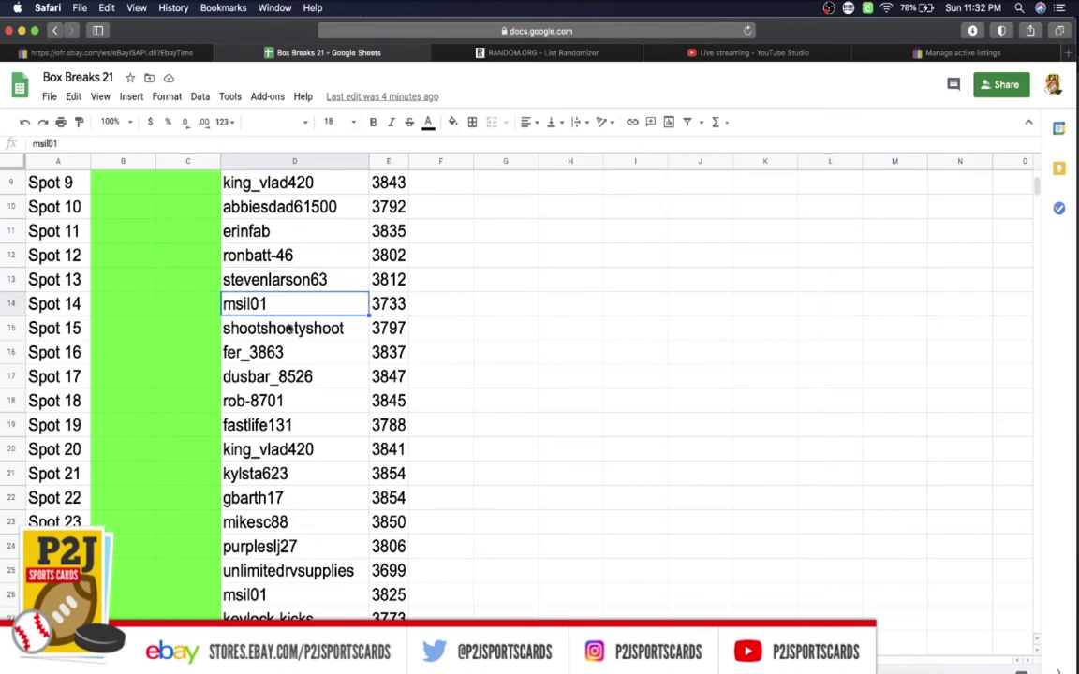
left_click(290, 327)
- Review the remaining entrant names for Spots 16–30 in D16:D30
scroll(295, 236, "down", 2)
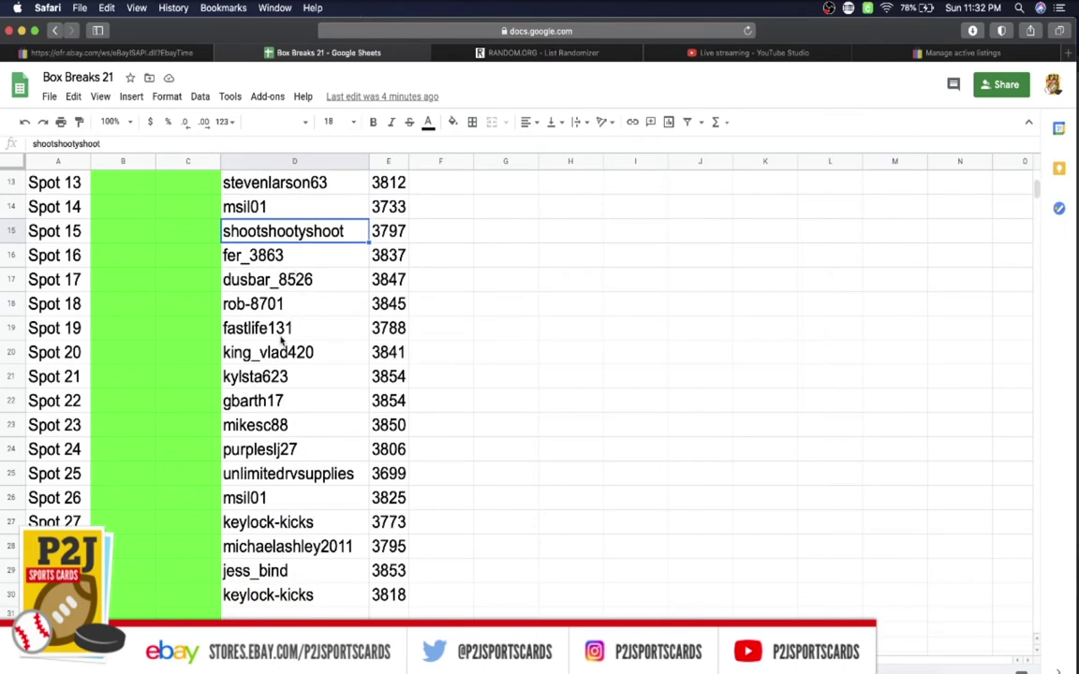
left_click(285, 258)
left_click(284, 281)
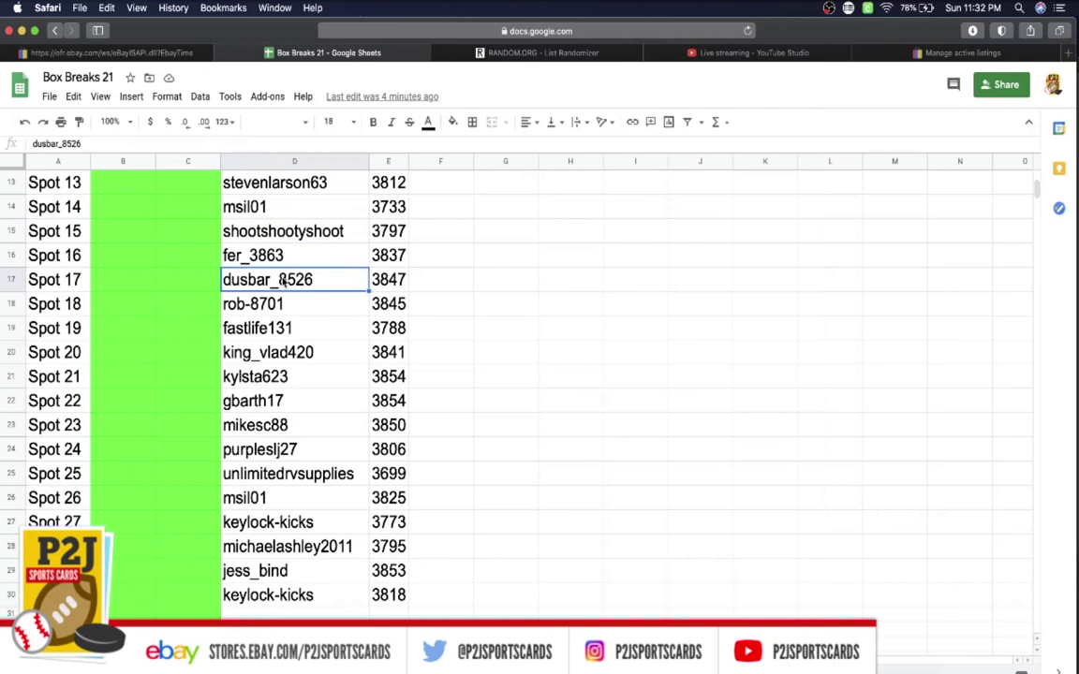
left_click(284, 306)
left_click(284, 329)
left_click(283, 356)
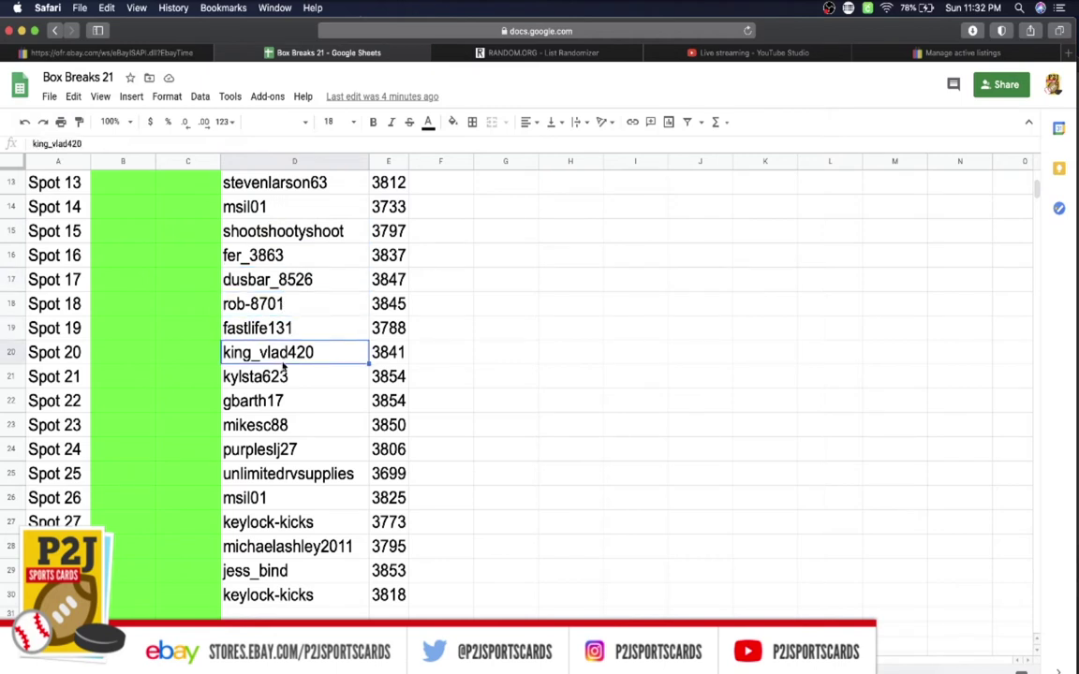
left_click(283, 378)
left_click(284, 403)
left_click(286, 426)
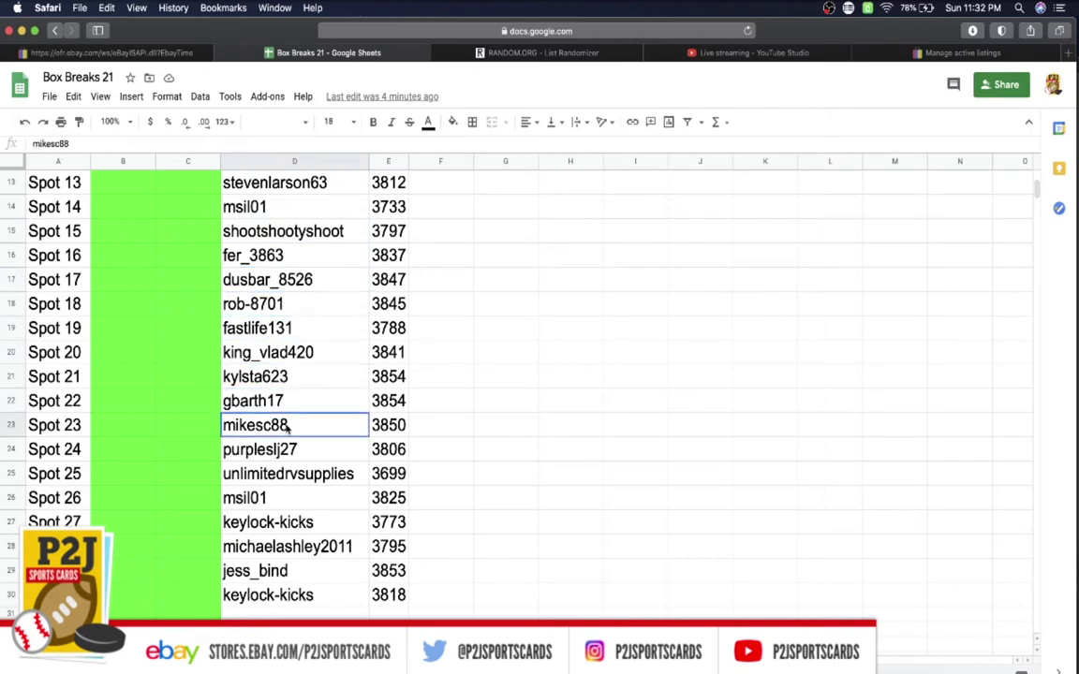
left_click(292, 451)
left_click(292, 475)
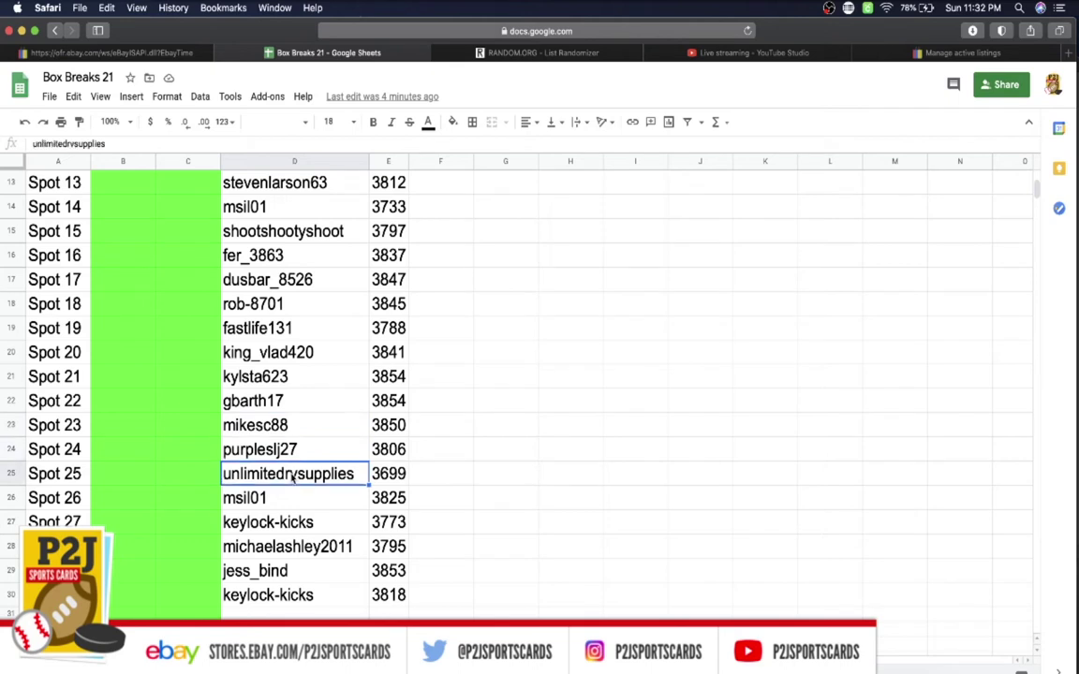
left_click(290, 503)
left_click(293, 525)
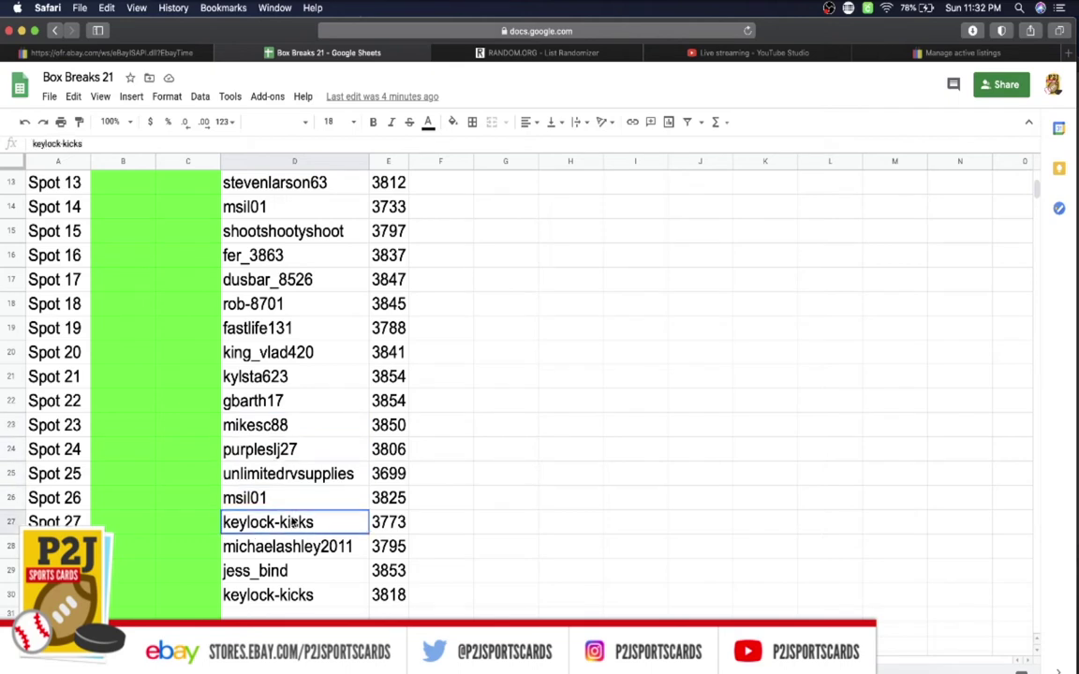
left_click(296, 550)
left_click(294, 572)
left_click(294, 596)
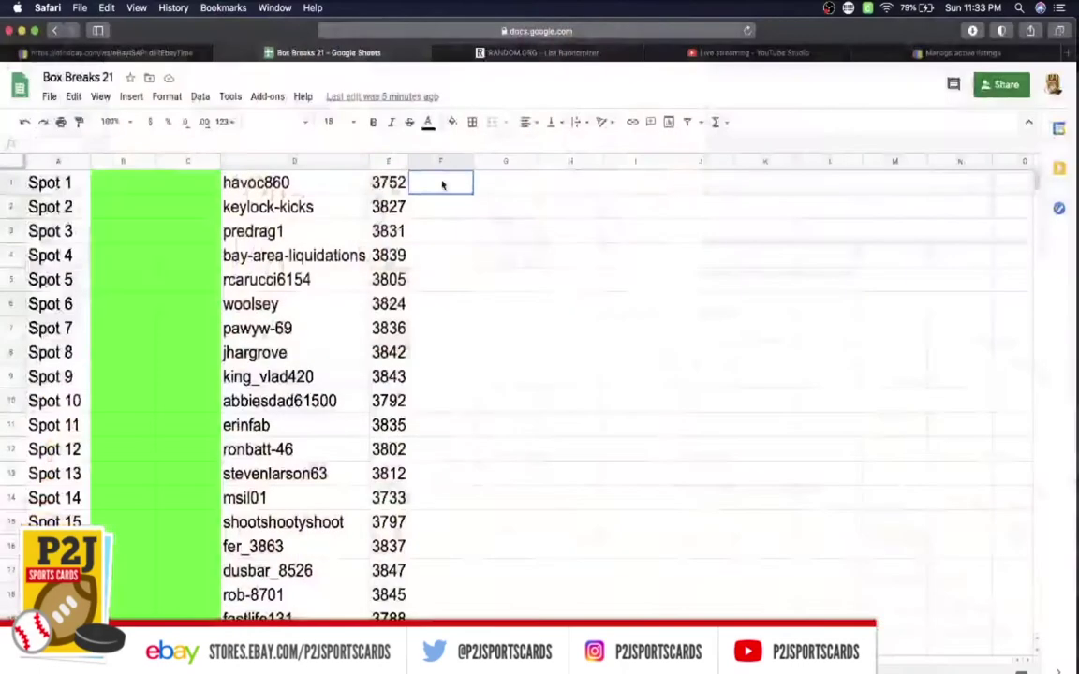
- Enter a buyer's name in F1 and the tag 'BB' in G1 beside Spot 1
type("Chris Rider")
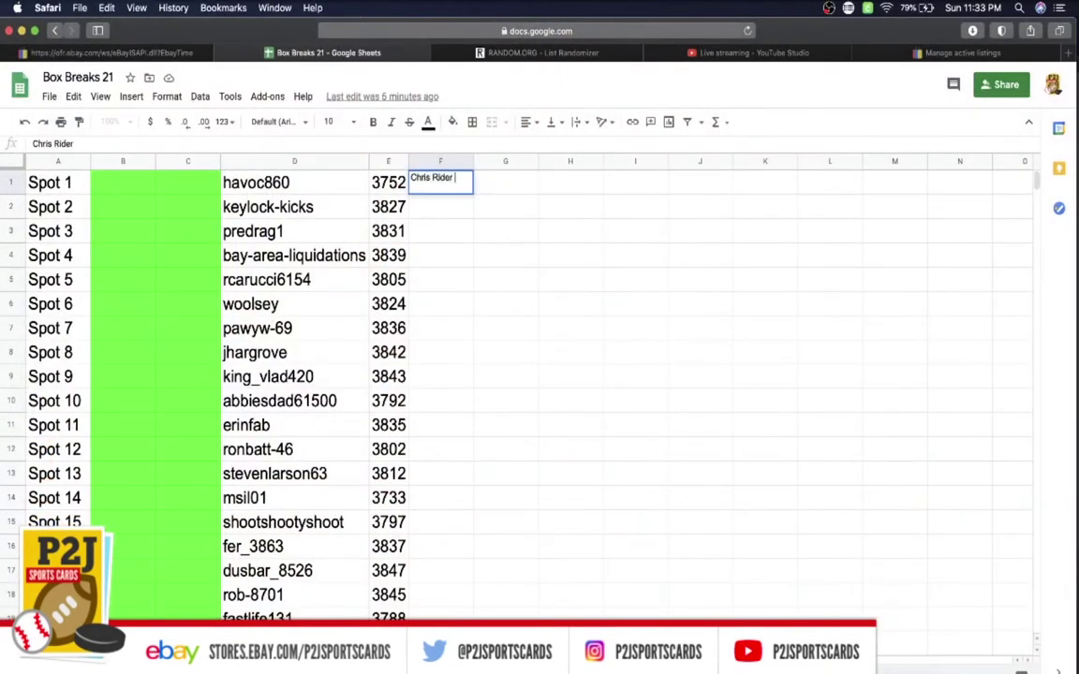
key("Tab")
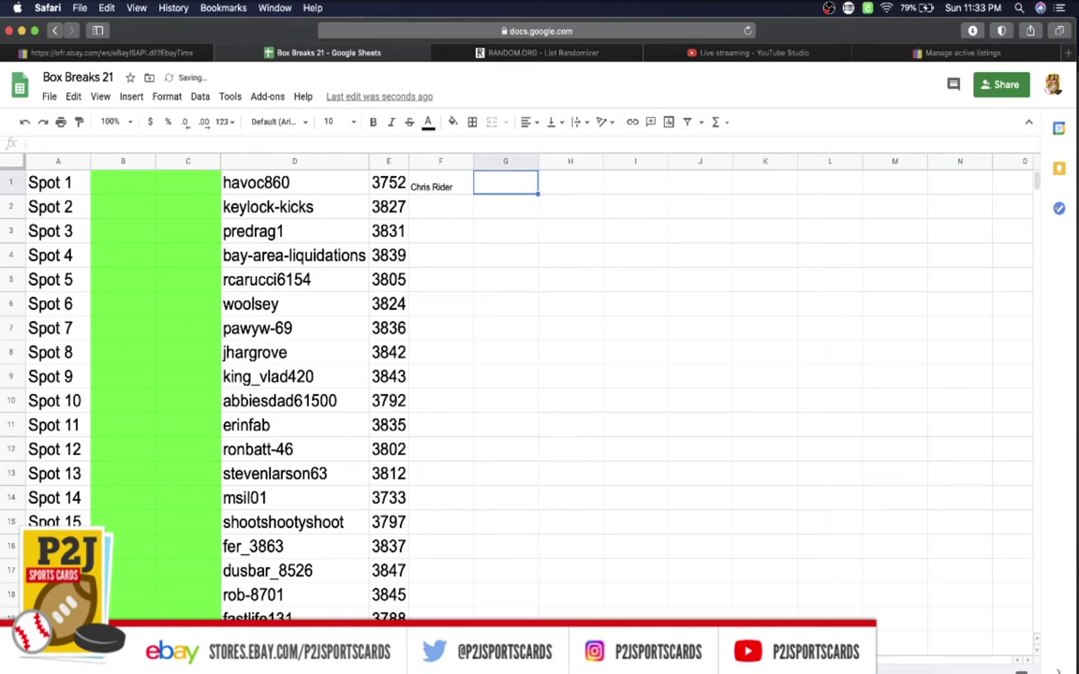
type("BB")
left_click(440, 228)
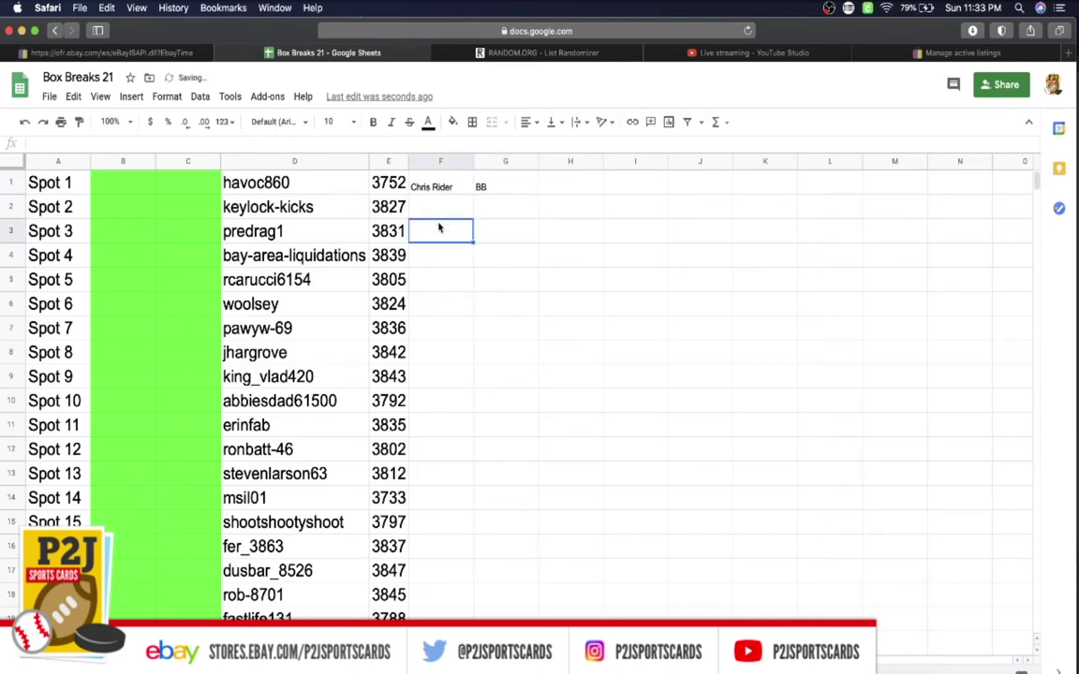
- Select the whole column D of entrant names
left_click(297, 162)
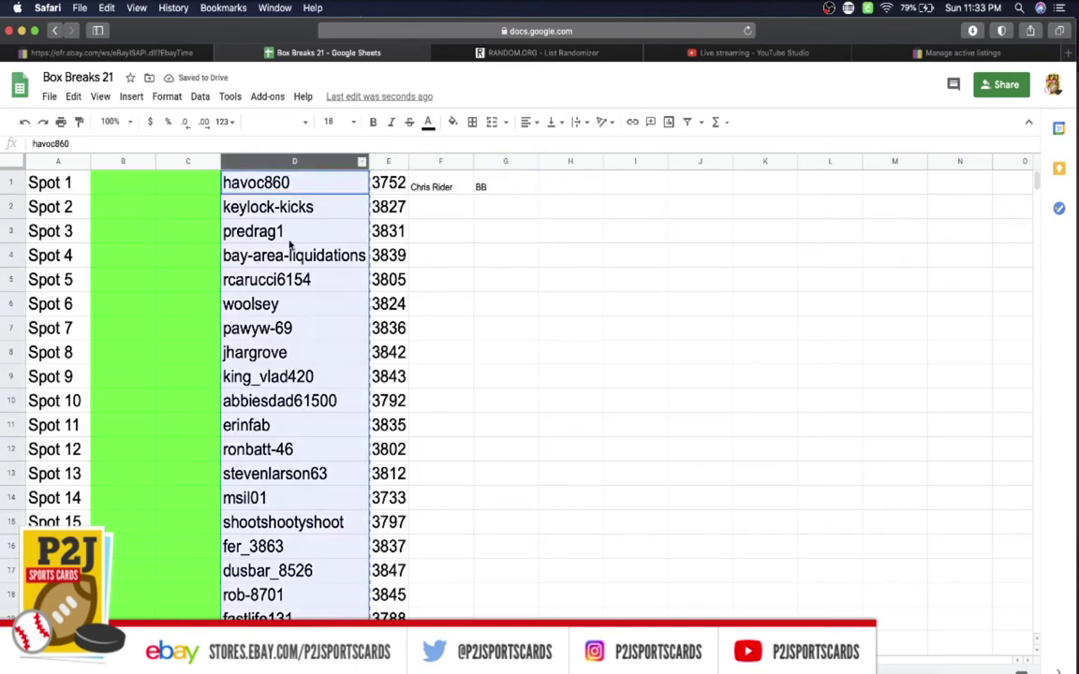
scroll(290, 244, "down", 5)
scroll(300, 318, "up", 5)
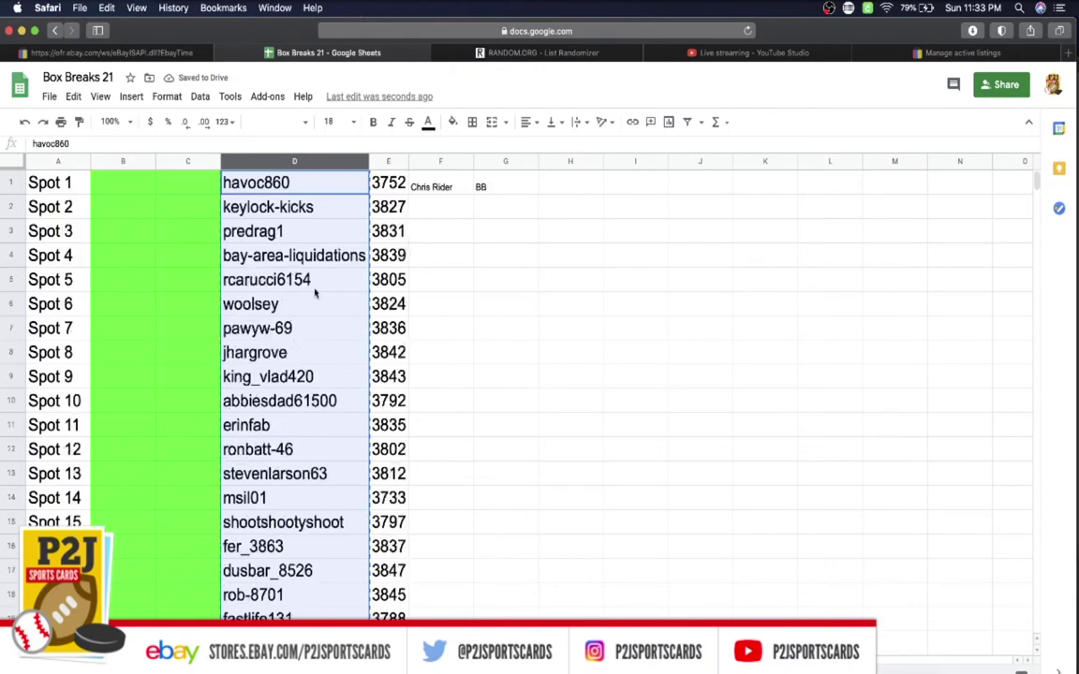
- Paste the 30 entrant names into RANDOM.ORG's List Randomizer and randomize them
left_click(477, 52)
left_click(413, 350)
key("super+v")
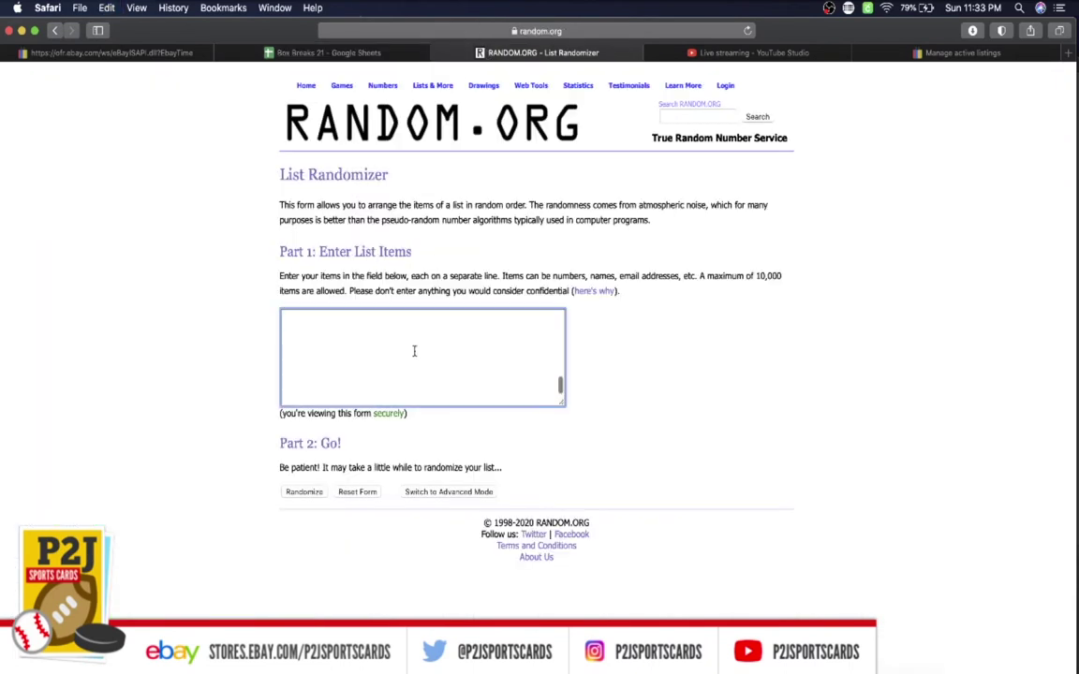
scroll(414, 350, "up", 3)
scroll(414, 350, "up", 5)
scroll(375, 341, "up", 5)
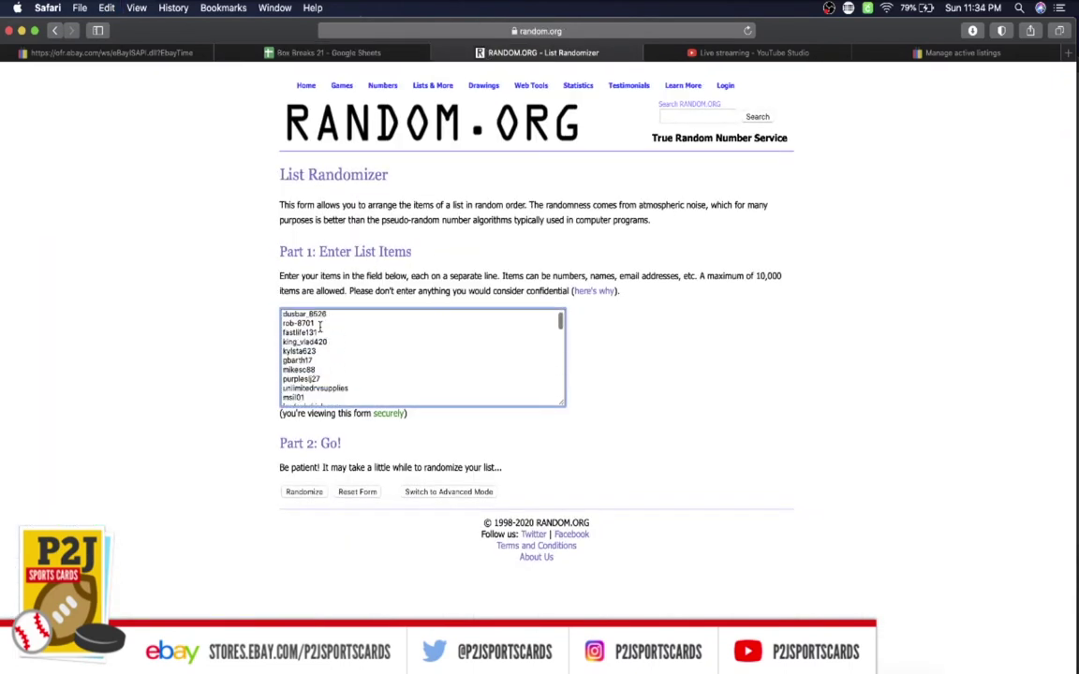
scroll(319, 328, "up", 5)
left_click(315, 494)
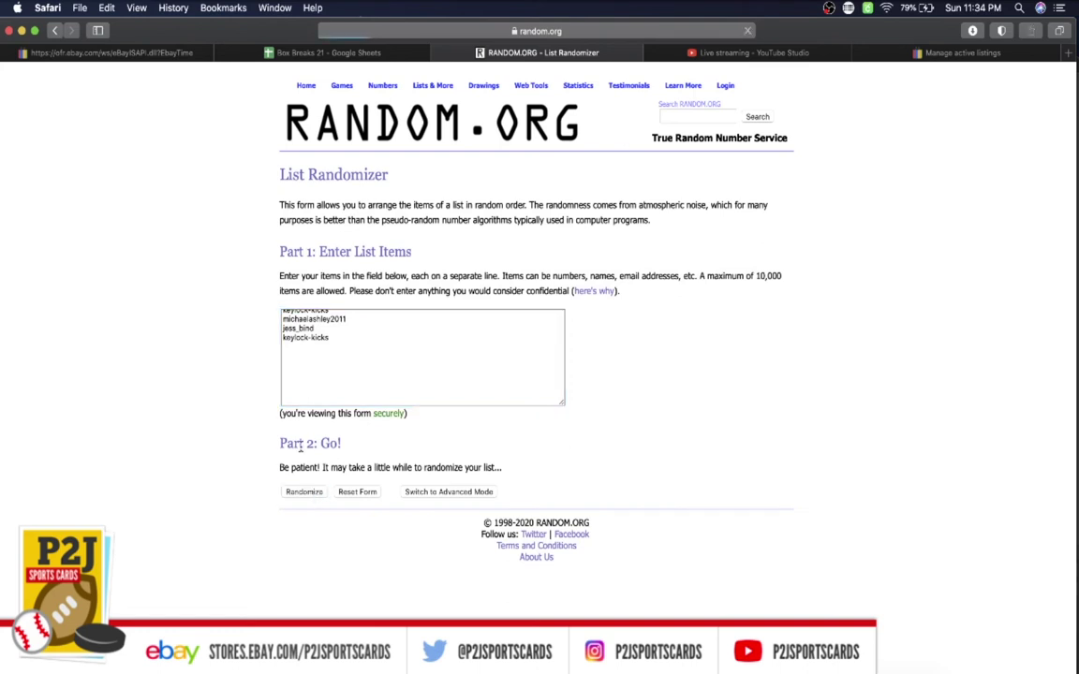
- Reshuffle the username list five more times, six shuffles in total
scroll(314, 562, "down", 2)
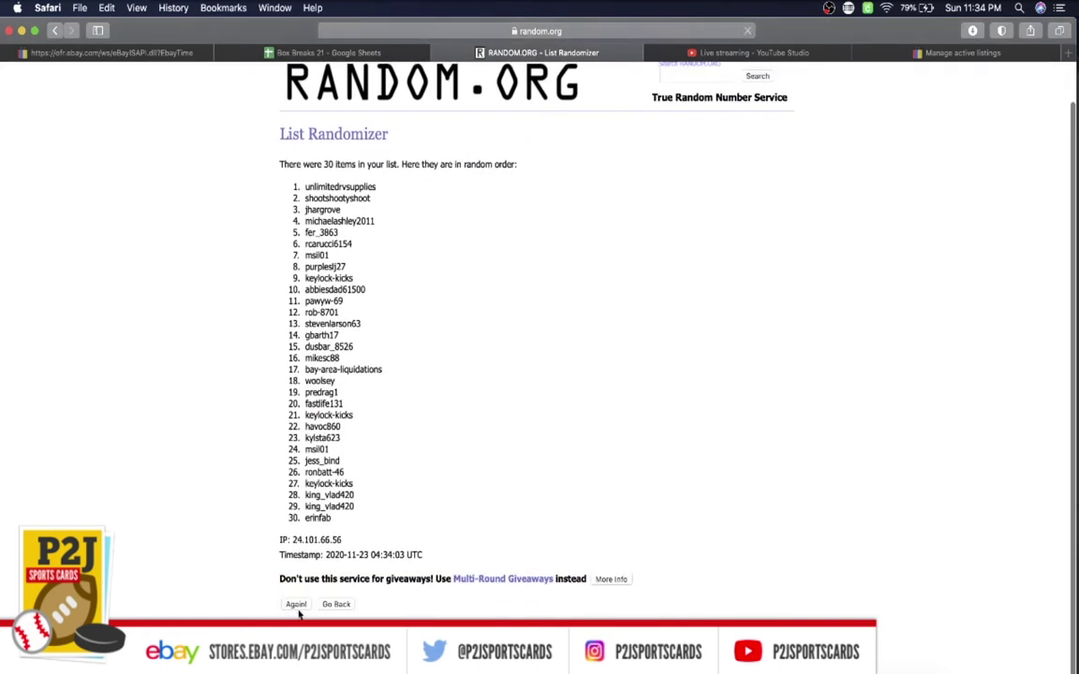
scroll(281, 604, "down", 2)
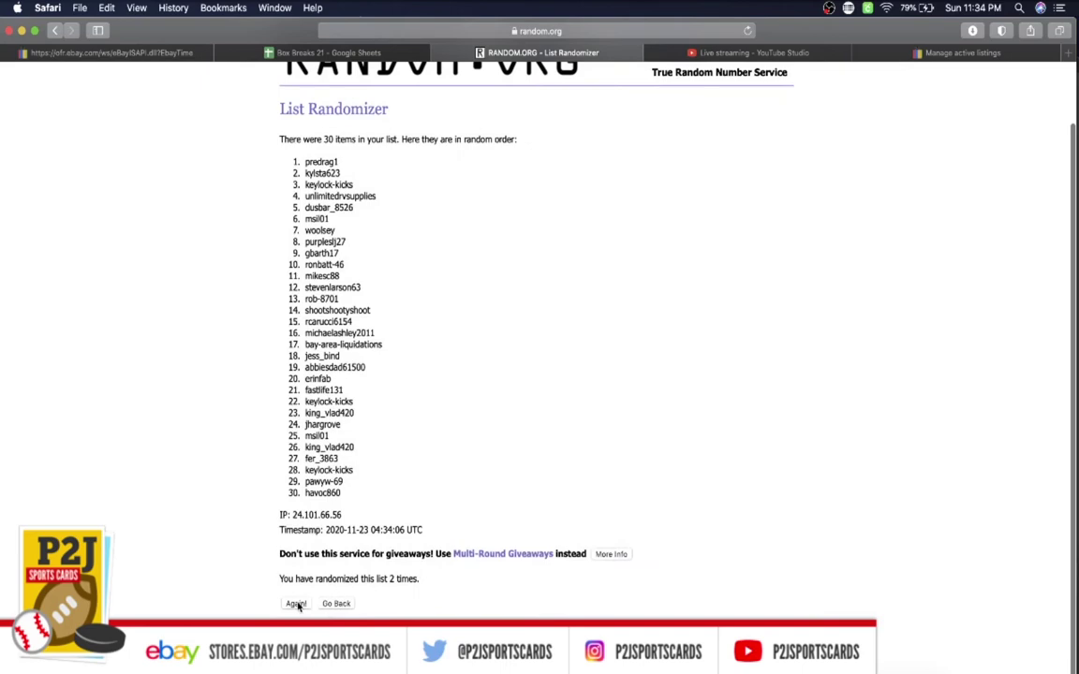
left_click(296, 604)
scroll(296, 600, "down", 2)
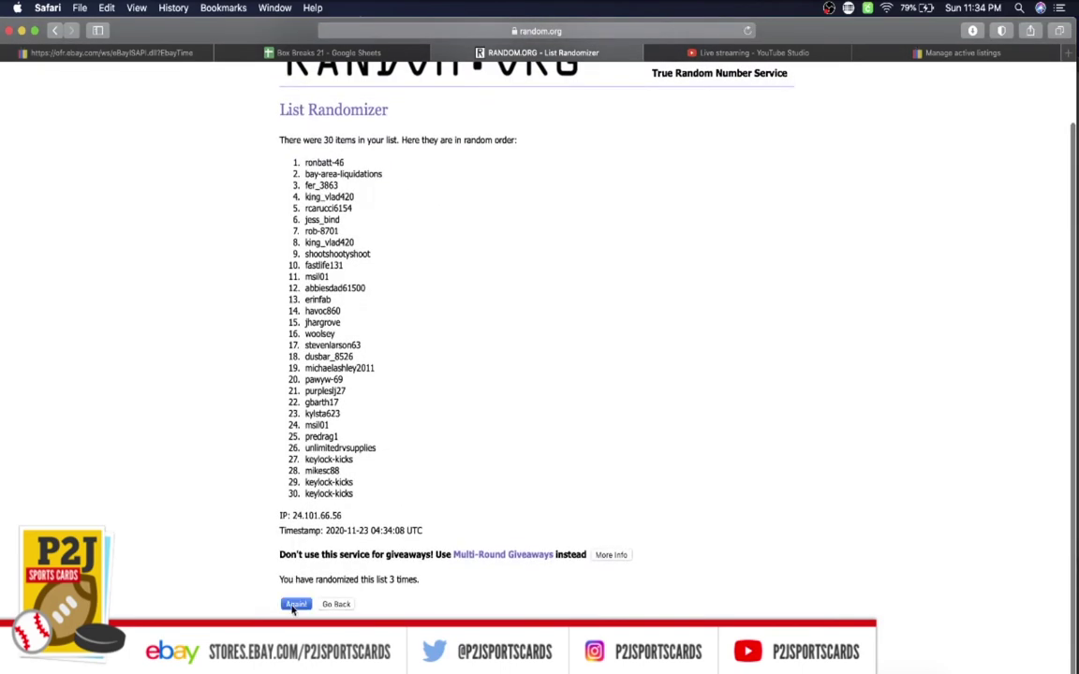
left_click(296, 604)
scroll(296, 599, "down", 2)
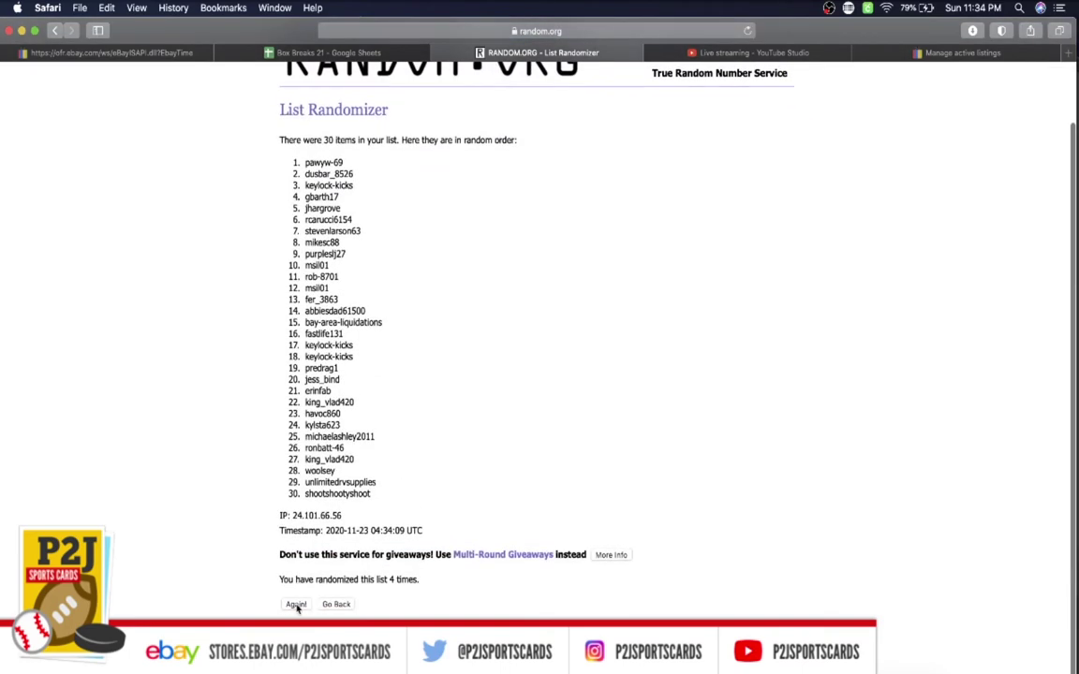
left_click(295, 606)
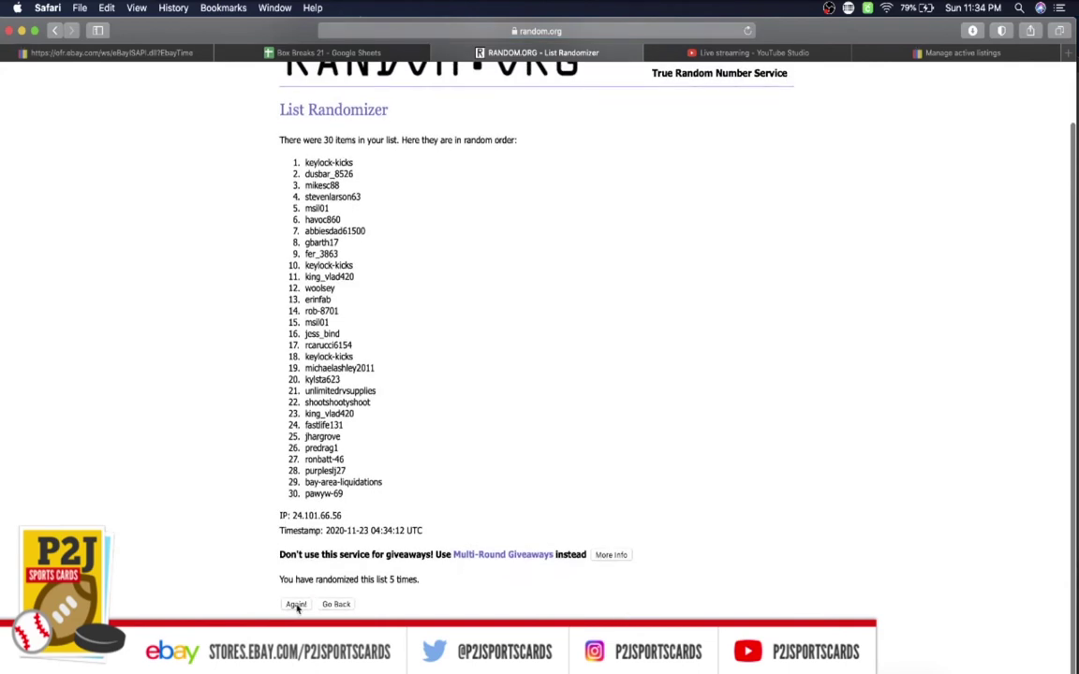
left_click(296, 604)
scroll(290, 569, "down", 2)
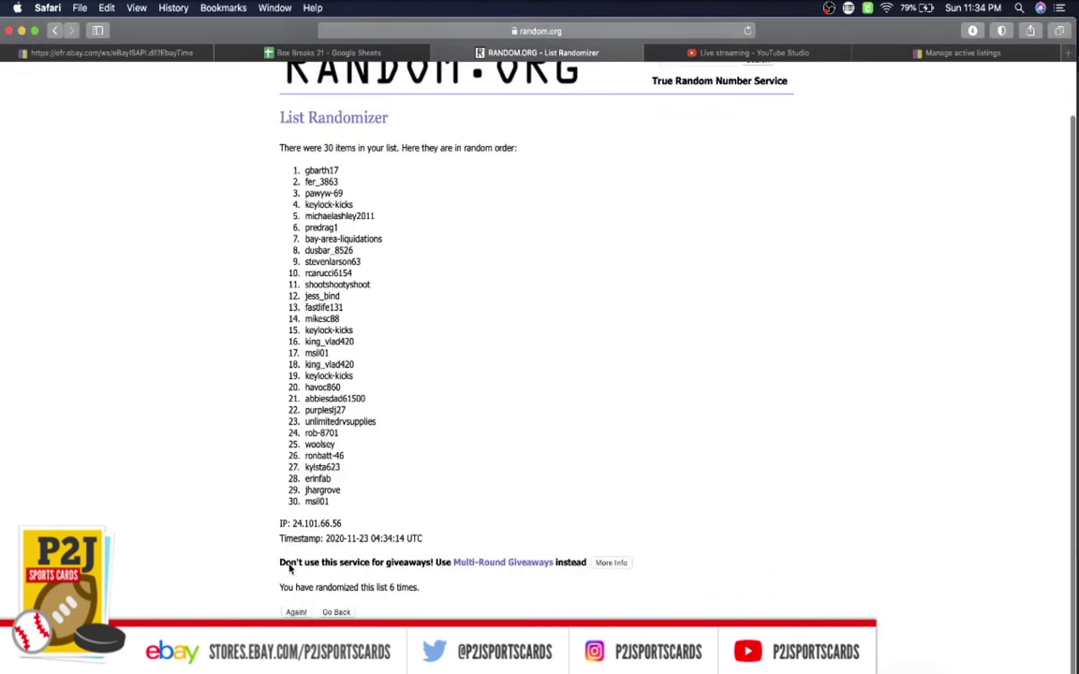
scroll(290, 569, "down", 1)
left_click(296, 604)
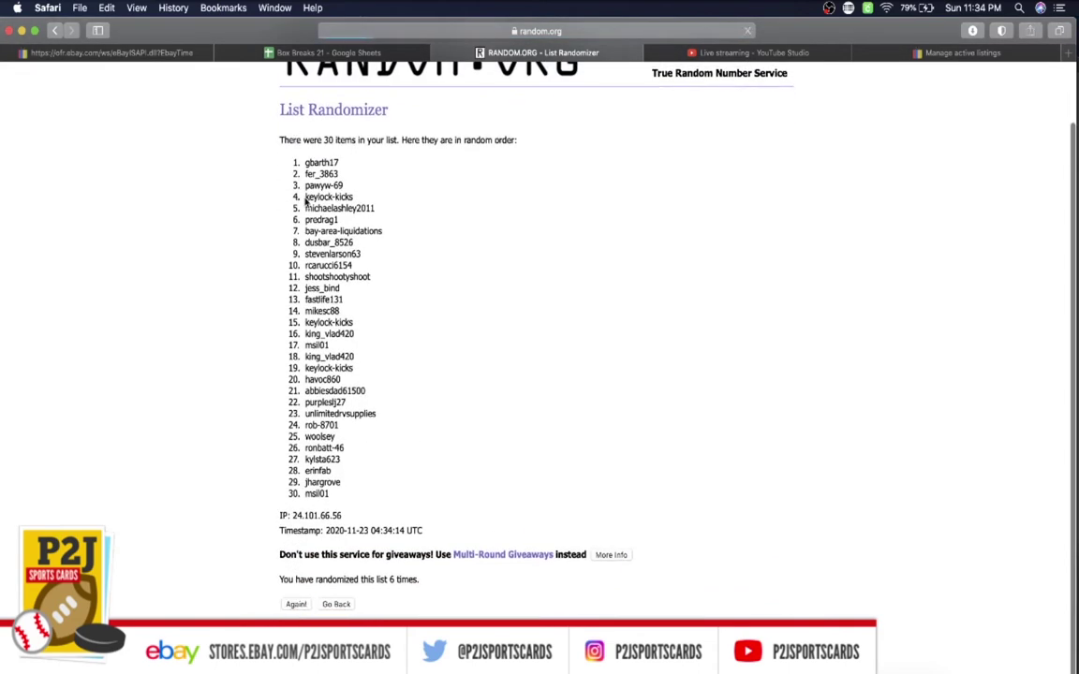
- Copy all 30 shuffled usernames and paste them into column C of Box Breaks 21
left_click_drag(304, 231, 398, 554)
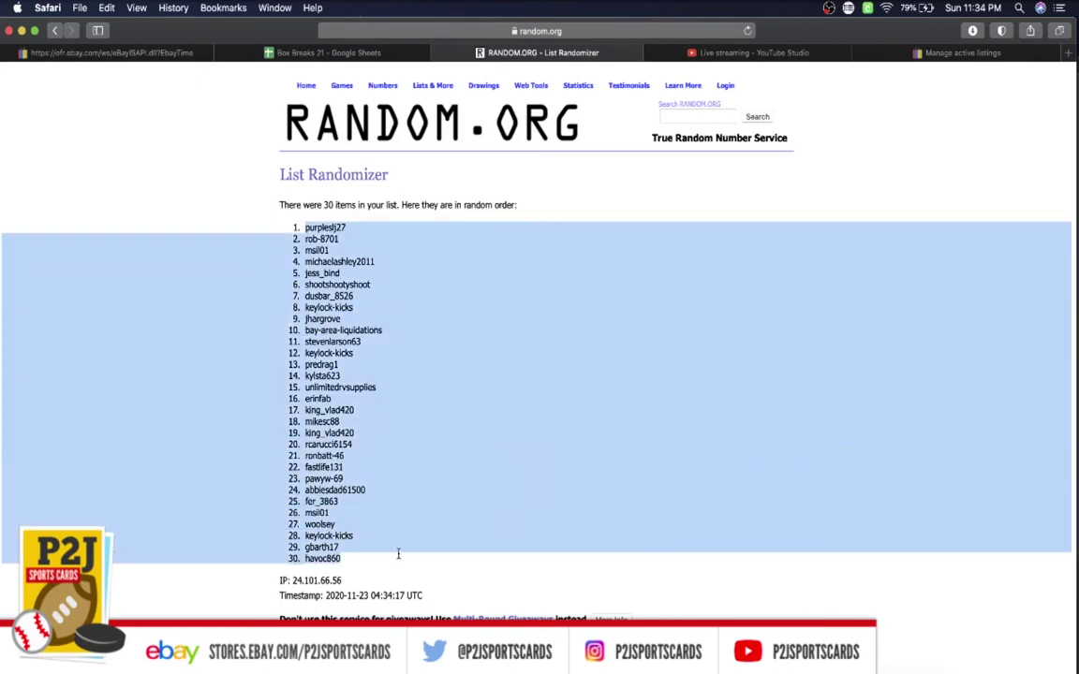
left_click(304, 52)
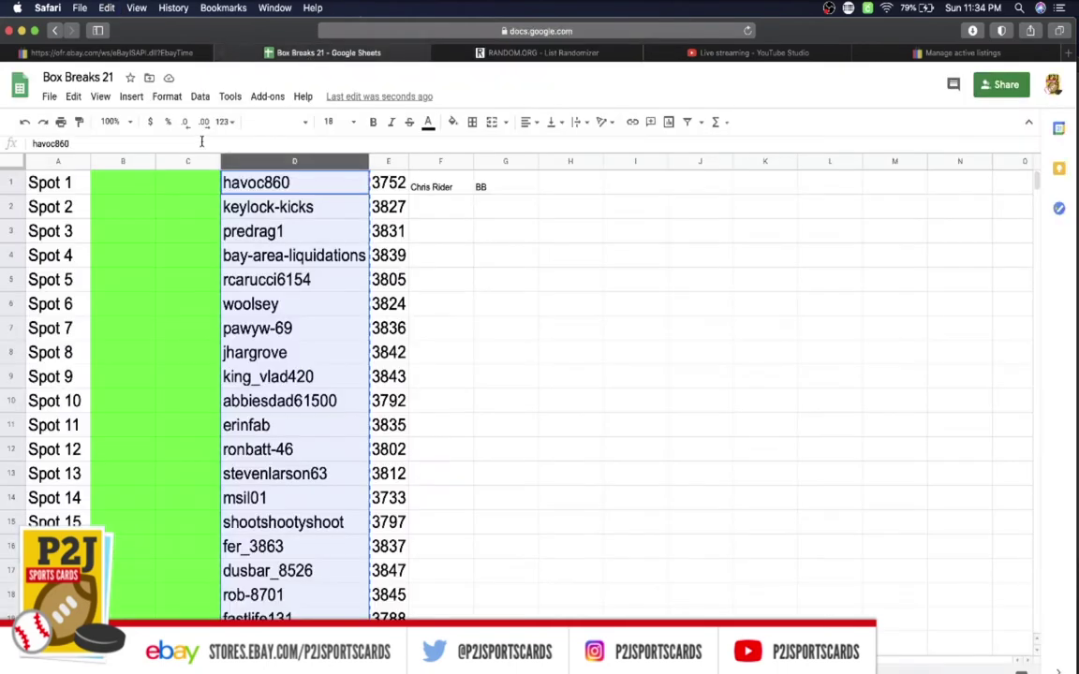
left_click(188, 160)
key("ctrl+v")
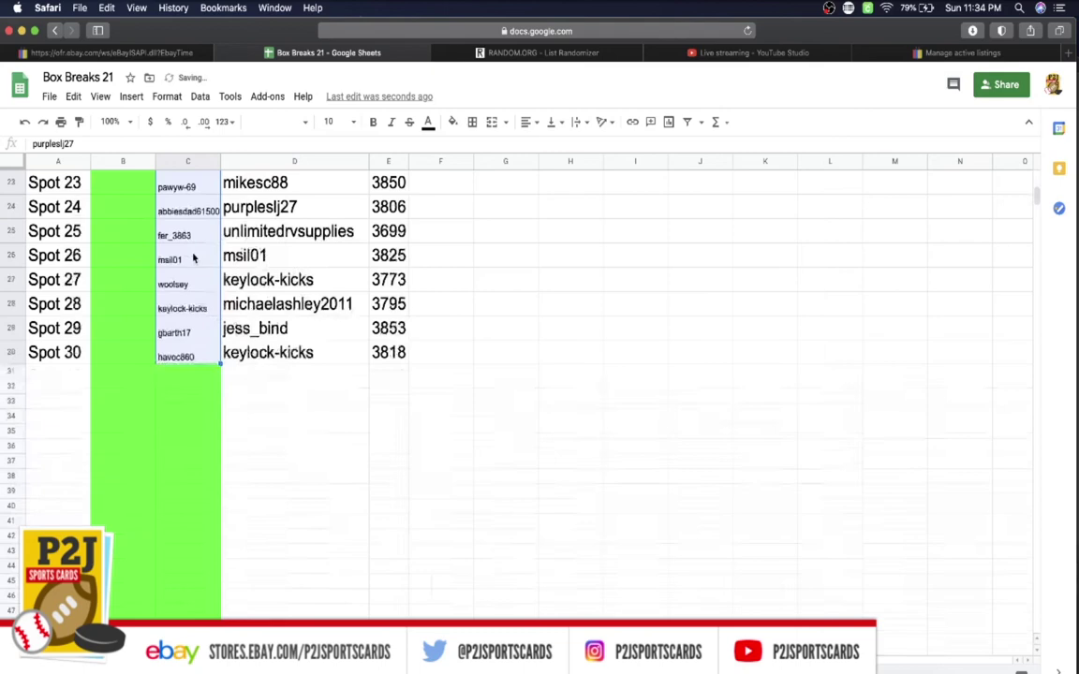
- Copy the Spot labels from column A and reload a blank List Randomizer form
left_click(58, 161)
key("ctrl+c")
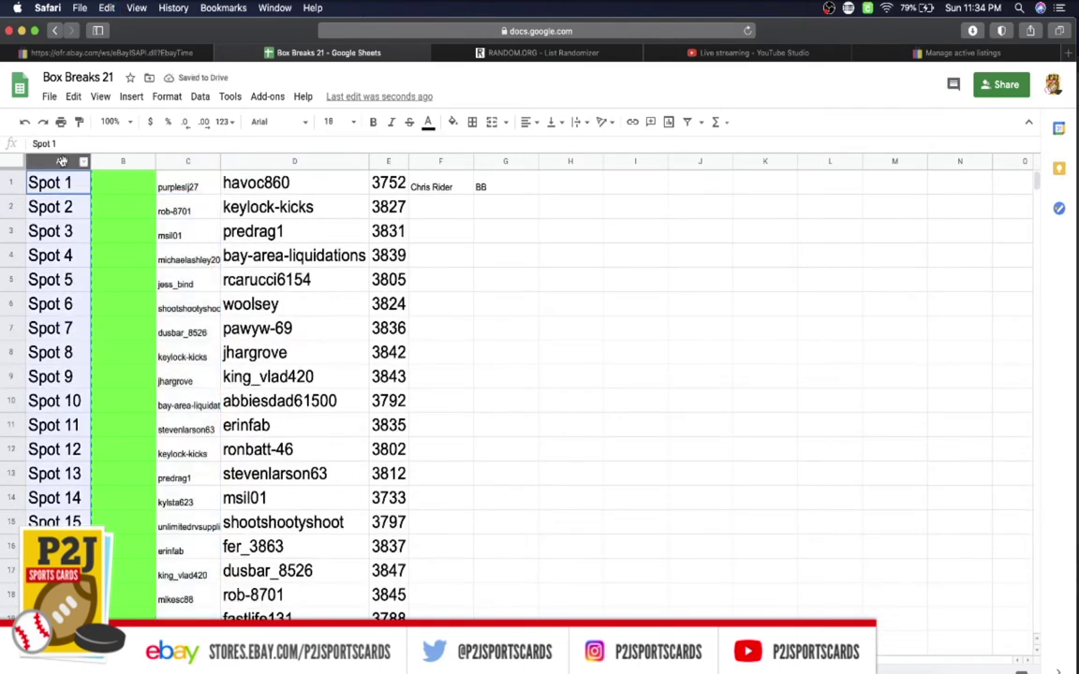
left_click(433, 54)
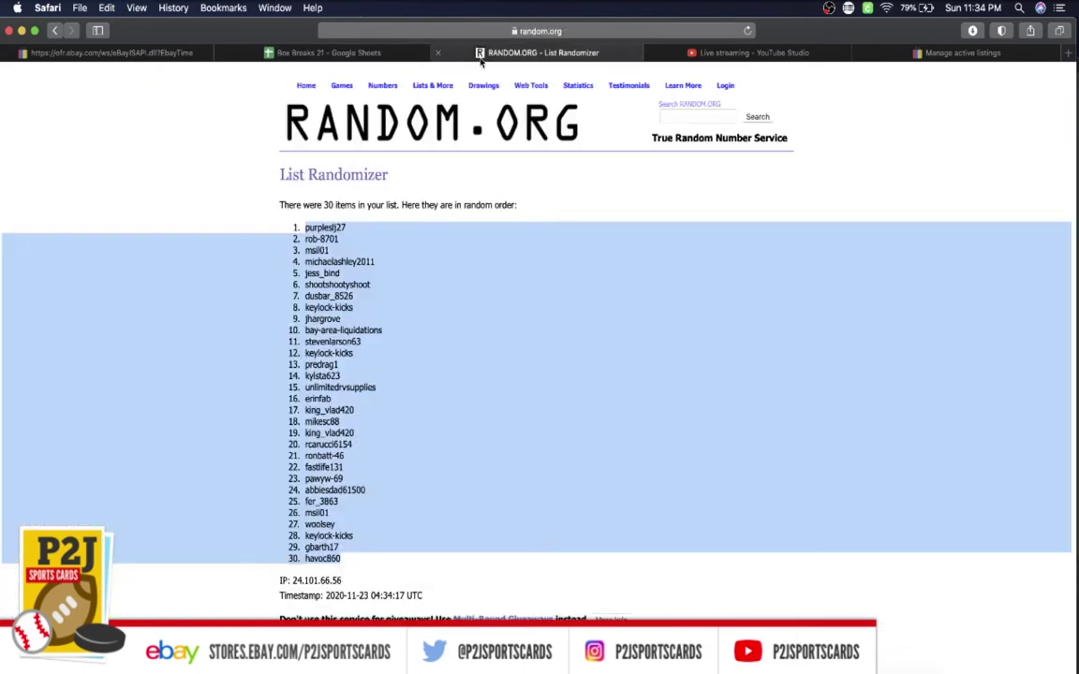
left_click(431, 30)
key("Return")
- Paste the 30 Spot labels into the List Randomizer and randomize them
left_click(425, 337)
key("ctrl+v")
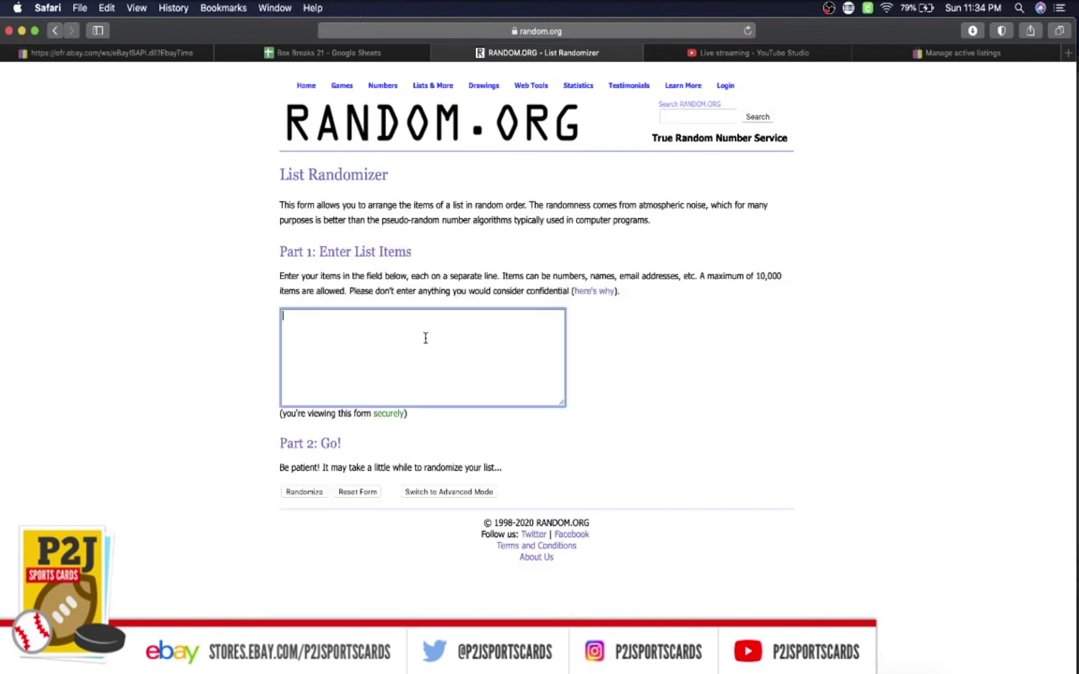
scroll(425, 337, "up", 5)
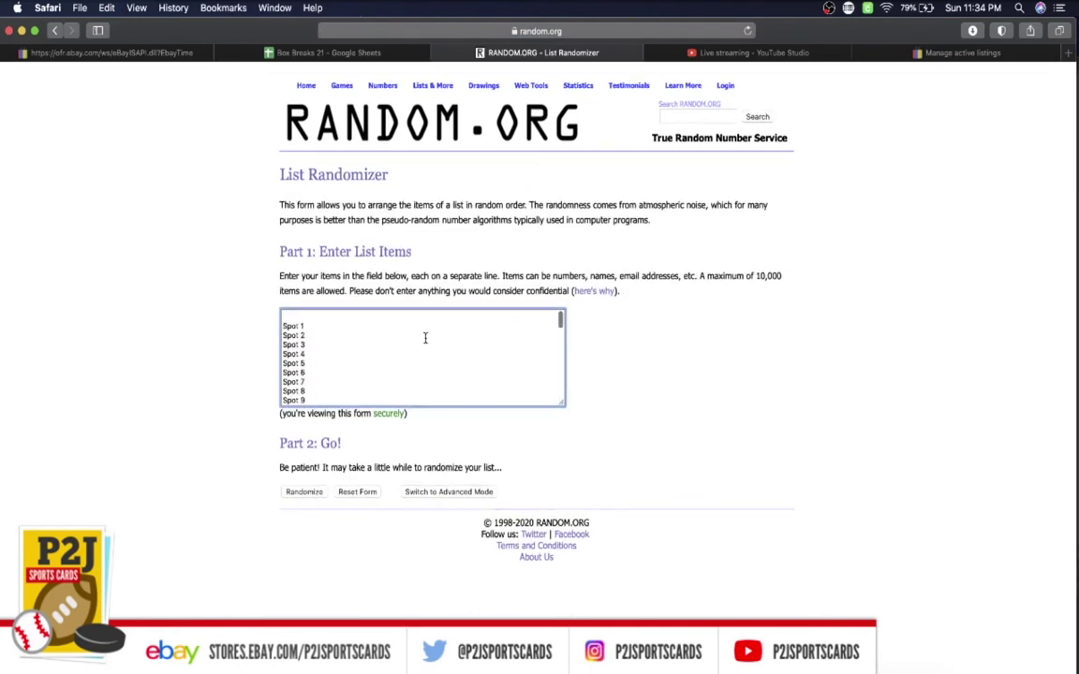
scroll(424, 337, "down", 3)
scroll(424, 337, "down", 3)
scroll(424, 337, "down", 3)
left_click(305, 492)
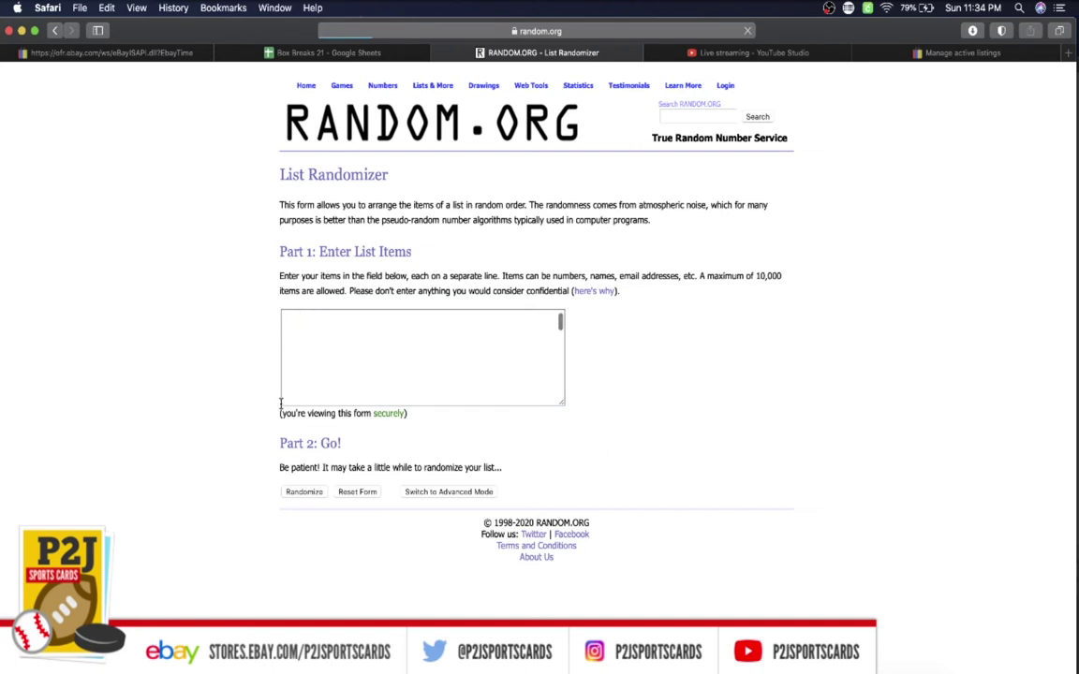
- Reshuffle the spots five more times and select the final order, Spot 16 first to Spot 25 last
scroll(342, 325, "down", 2)
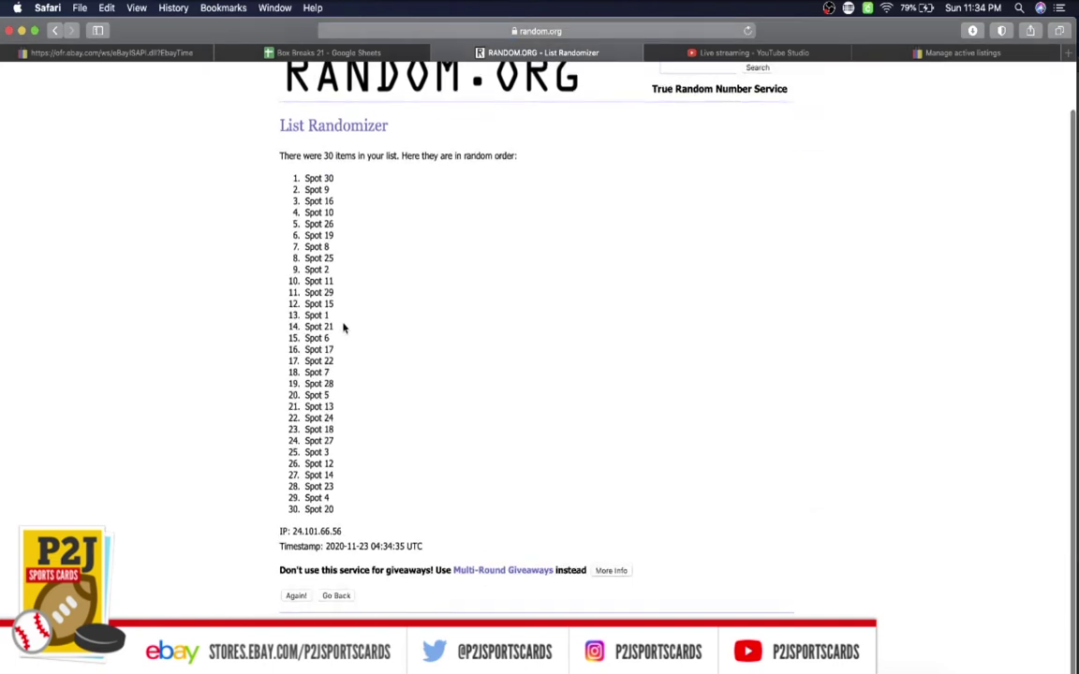
left_click(296, 604)
scroll(291, 549, "down", 3)
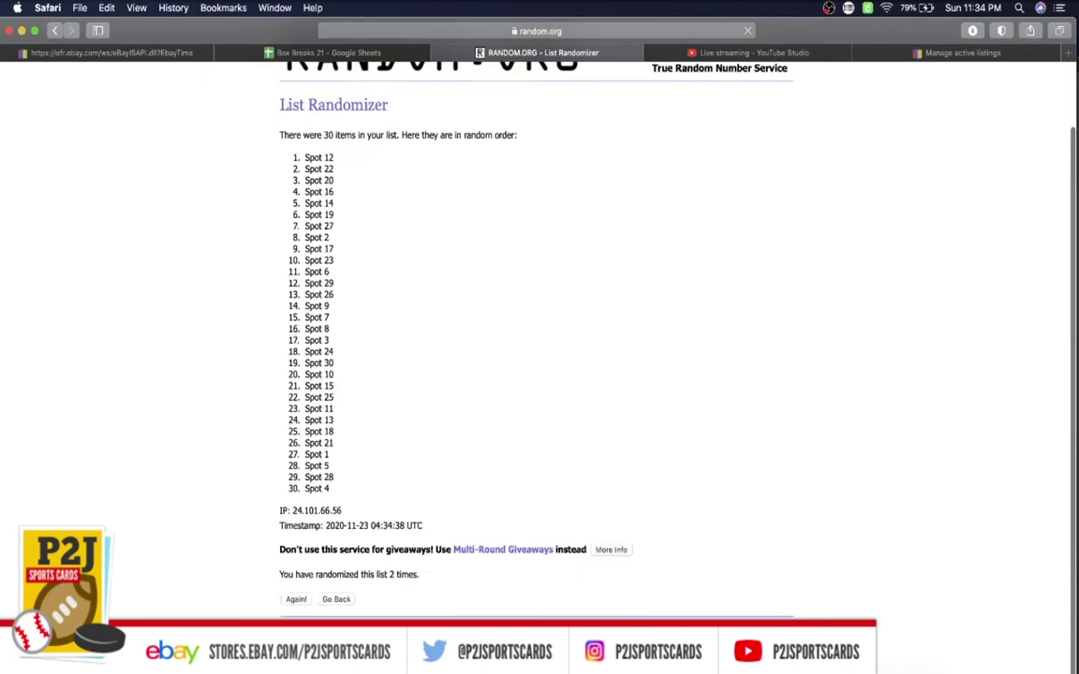
left_click(296, 604)
scroll(290, 487, "down", 3)
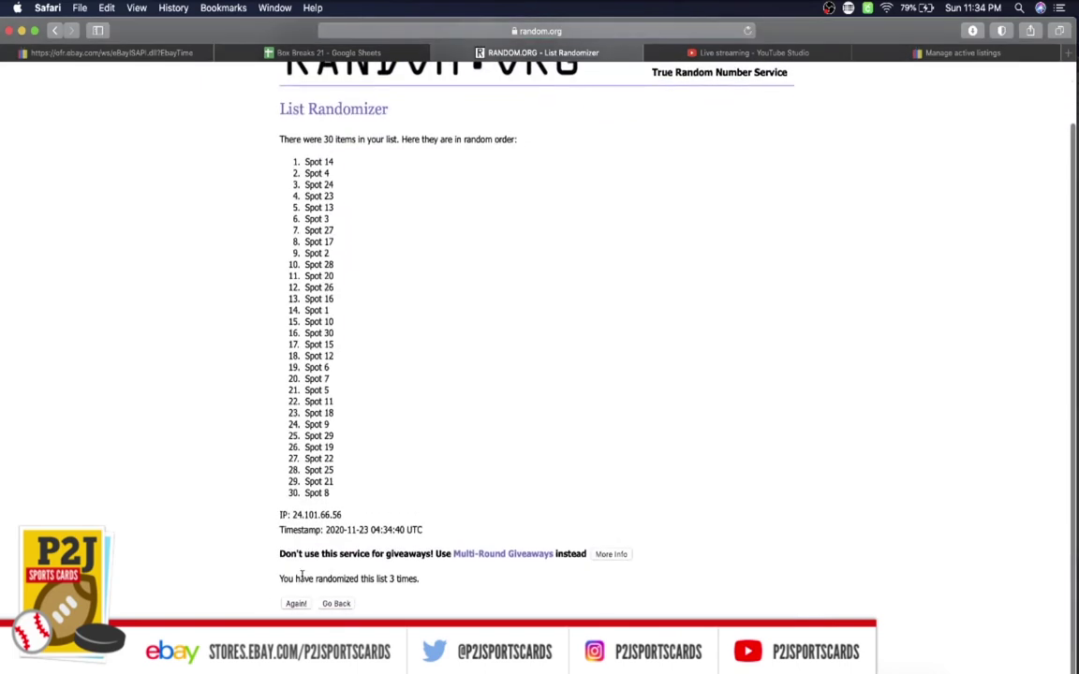
left_click(296, 604)
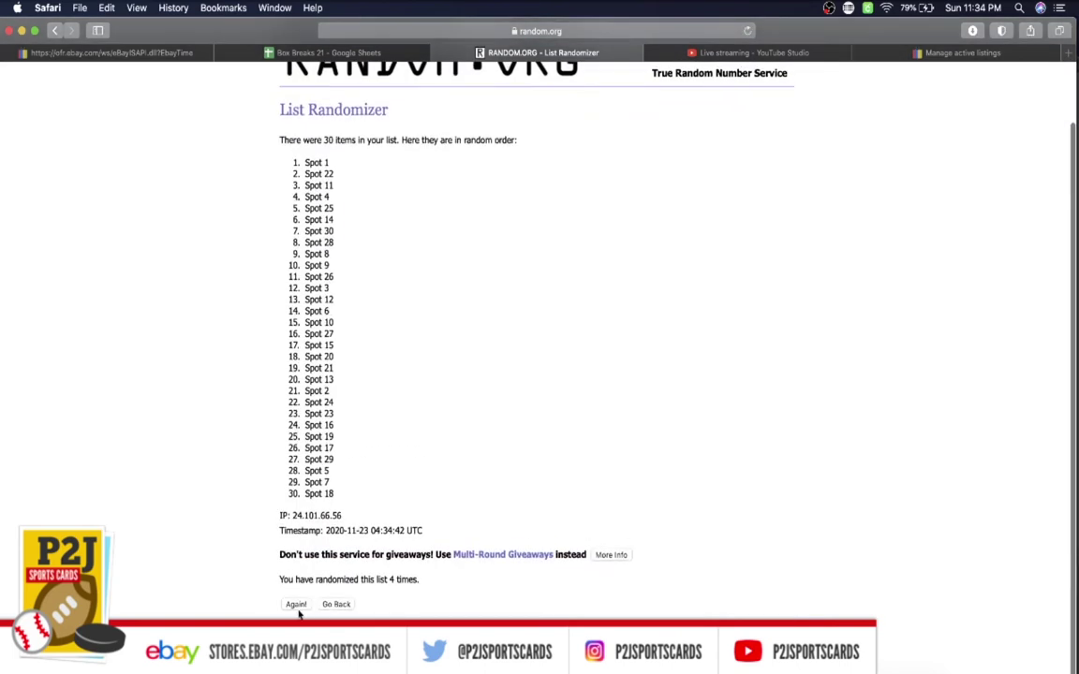
left_click(296, 604)
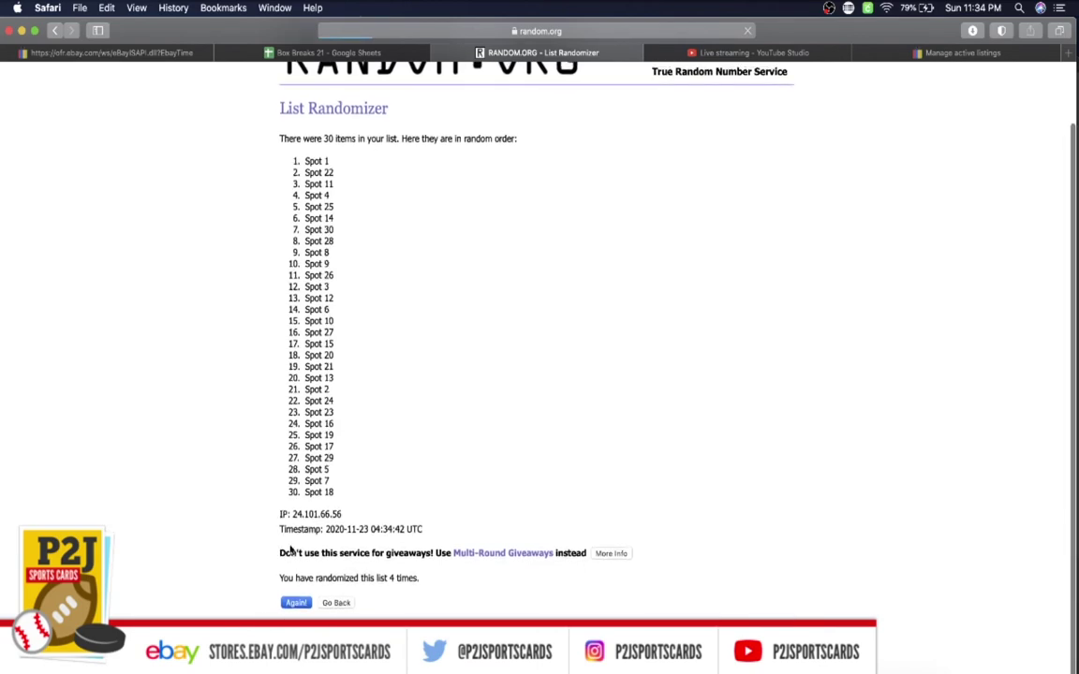
scroll(301, 513, "down", 3)
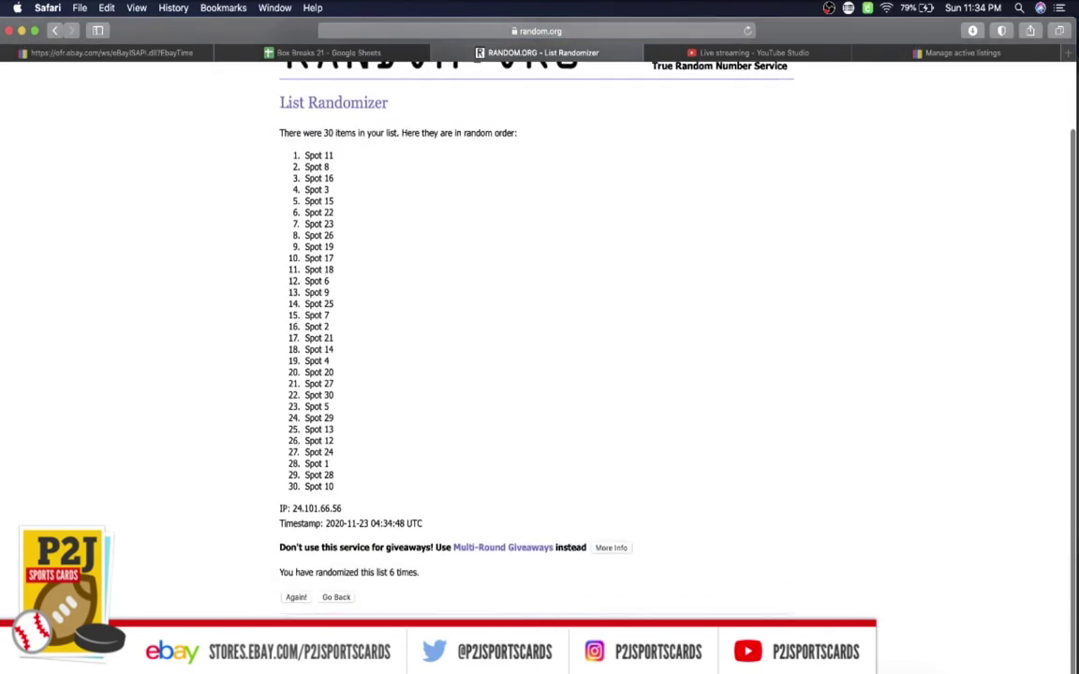
left_click(296, 599)
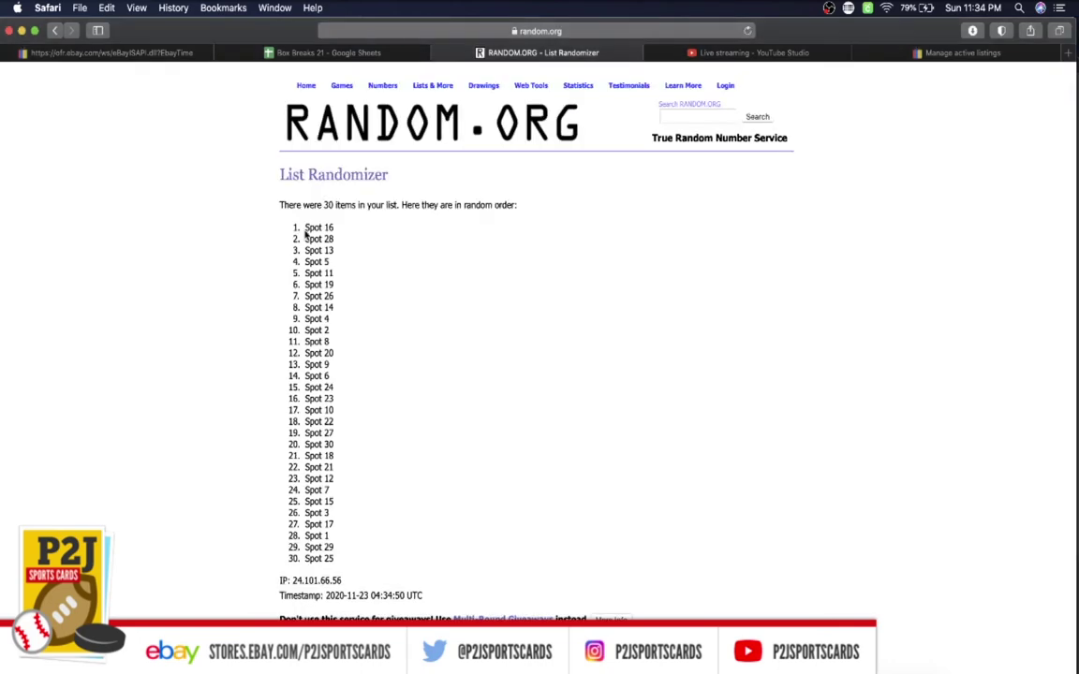
left_click_drag(304, 233, 382, 554)
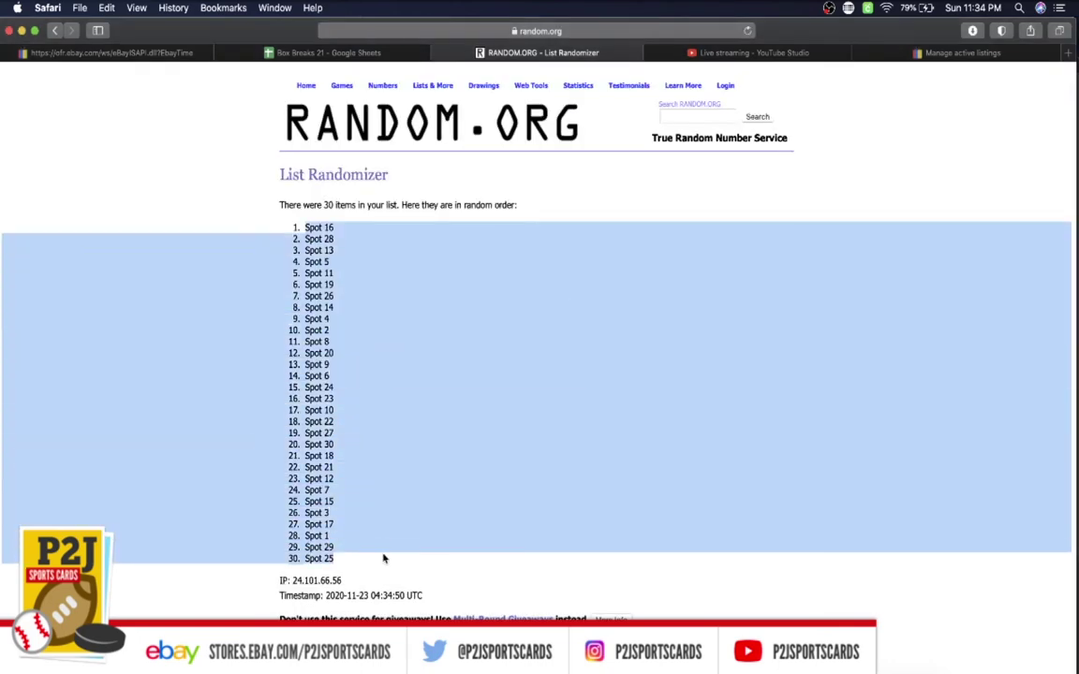
- Paste the shuffled Spot labels into column B beside the shuffled usernames
left_click(308, 53)
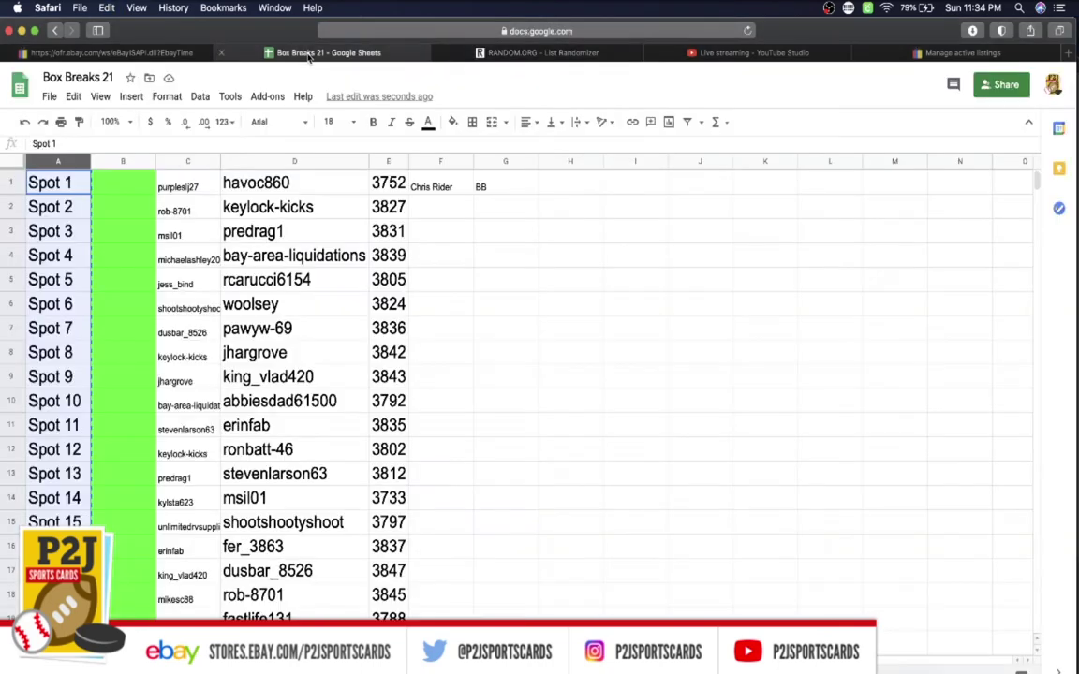
left_click(123, 161)
key("super+v")
scroll(155, 313, "down", 5)
scroll(154, 312, "up", 5)
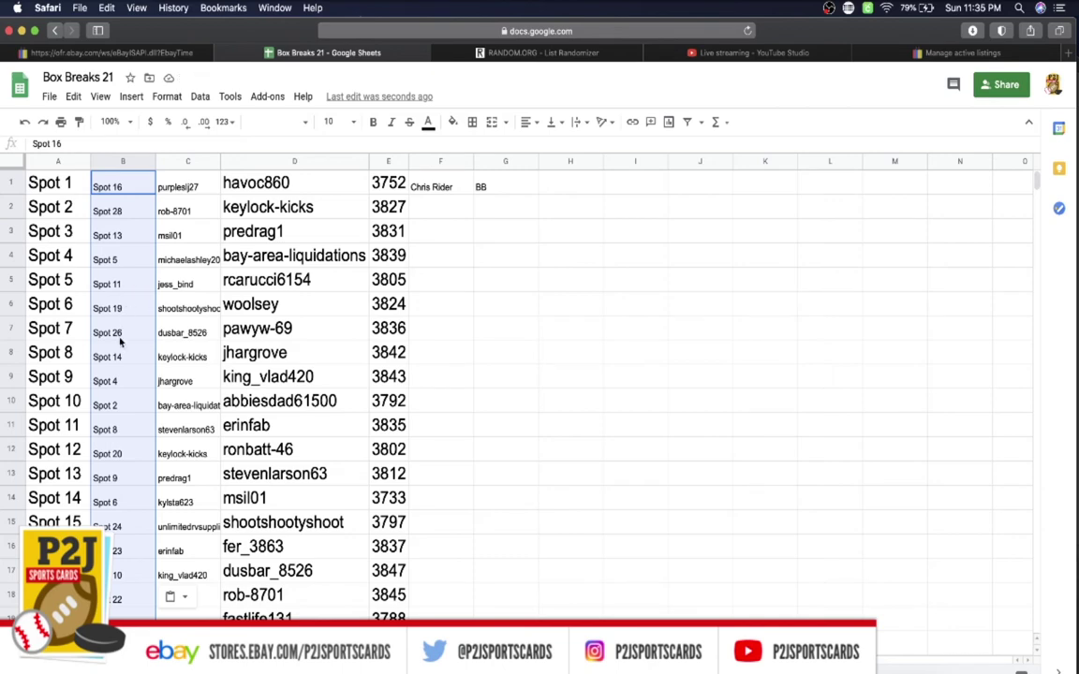
- Scroll through all 30 rows to check the pairings from Spot 16 down to Spot 25
scroll(119, 366, "down", 3)
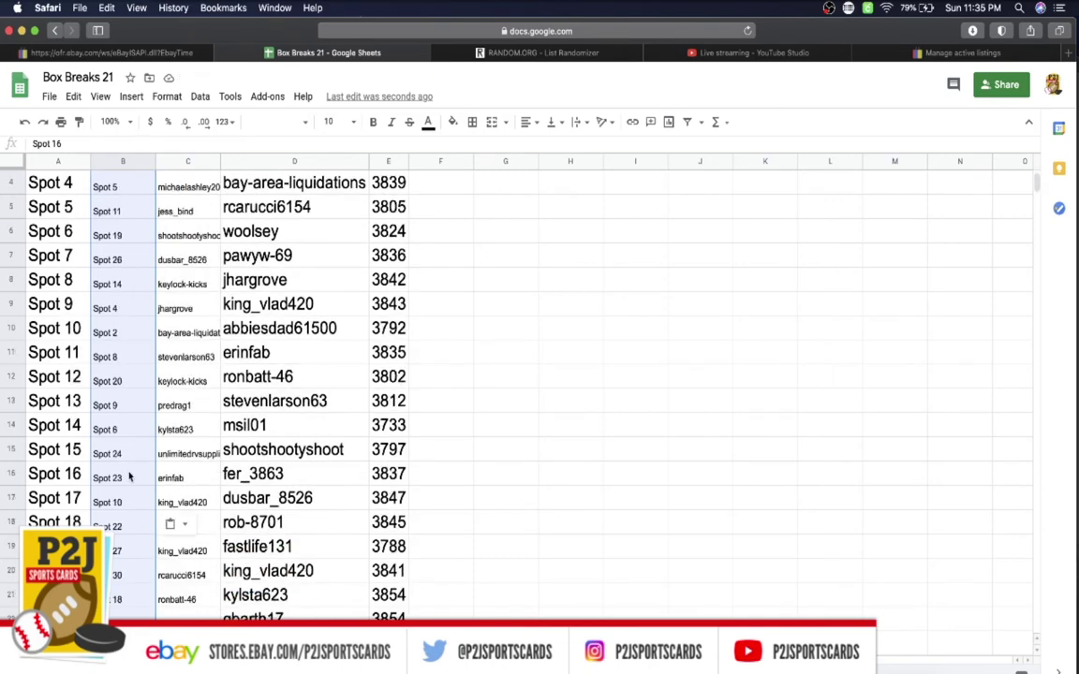
scroll(129, 478, "down", 1)
scroll(129, 478, "down", 2)
scroll(131, 453, "down", 1)
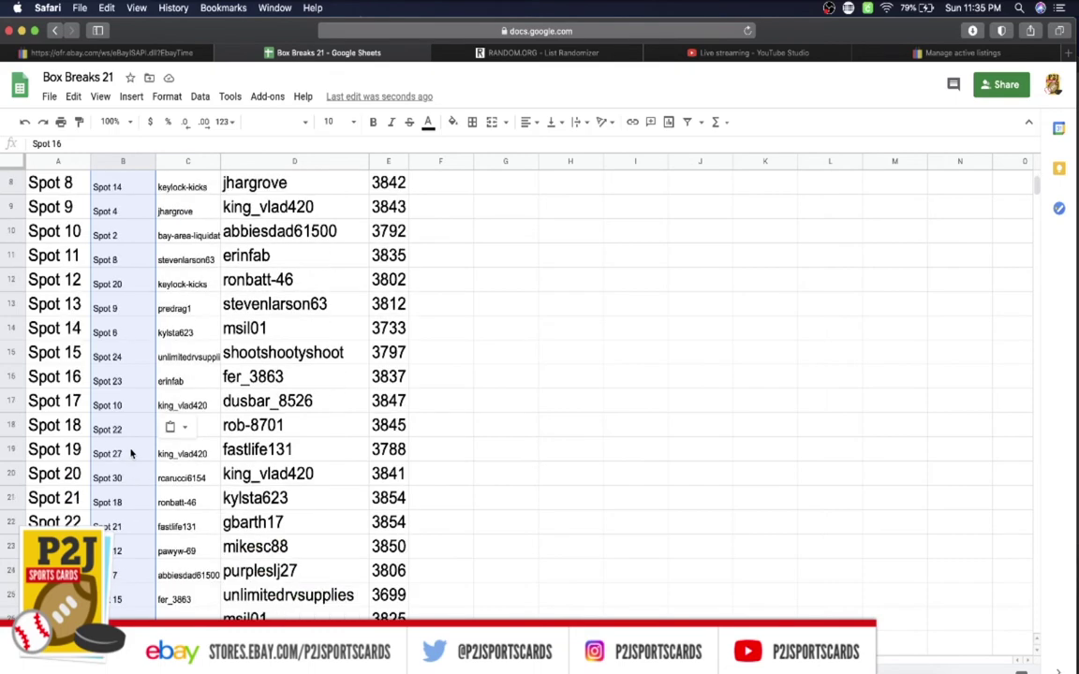
scroll(118, 449, "down", 2)
scroll(116, 447, "down", 1)
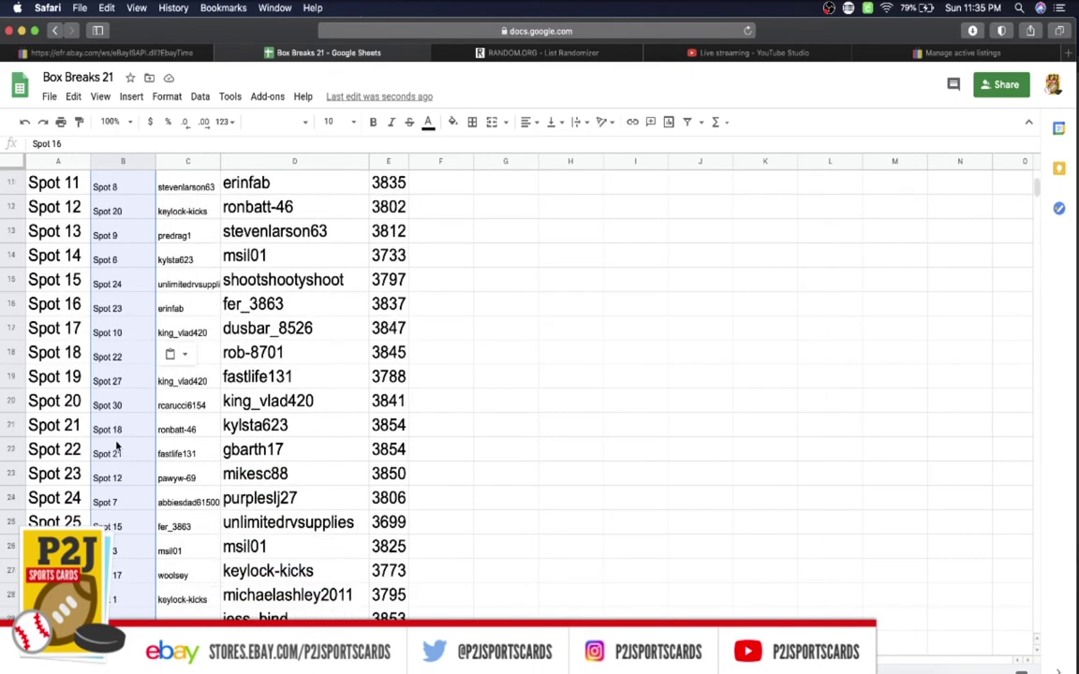
scroll(118, 451, "down", 2)
scroll(118, 451, "down", 3)
scroll(118, 452, "down", 1)
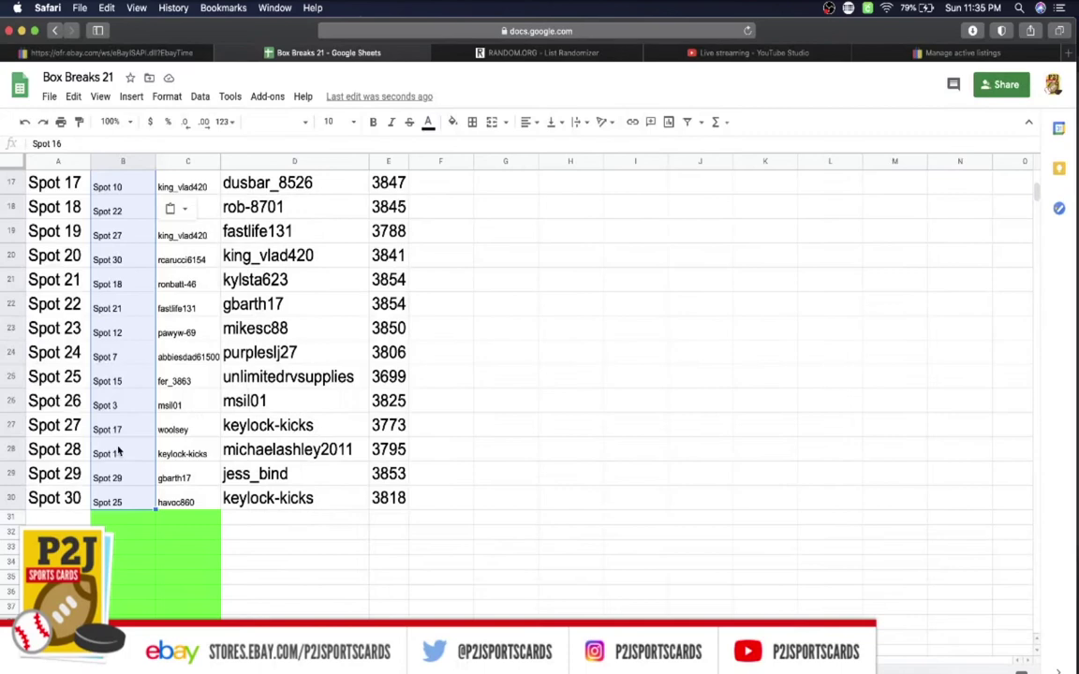
- Give the Spot 1 winner cells B28:C28 bright green fill, bold text and font size 24
left_click_drag(173, 453, 131, 453)
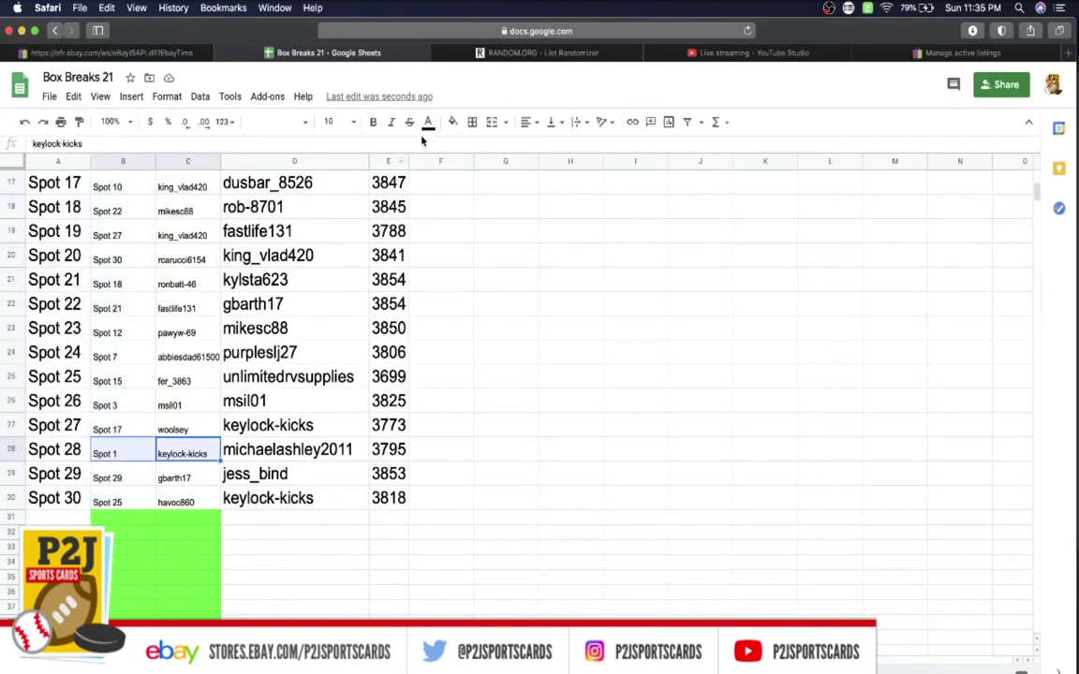
left_click(454, 123)
left_click(515, 208)
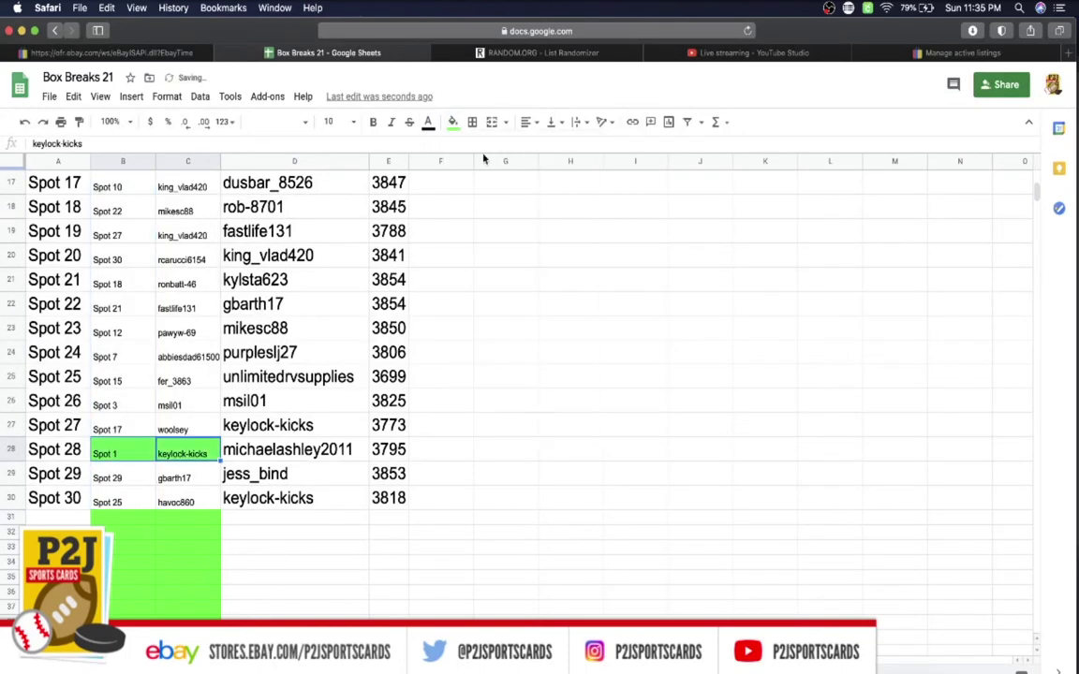
left_click(372, 123)
left_click(330, 122)
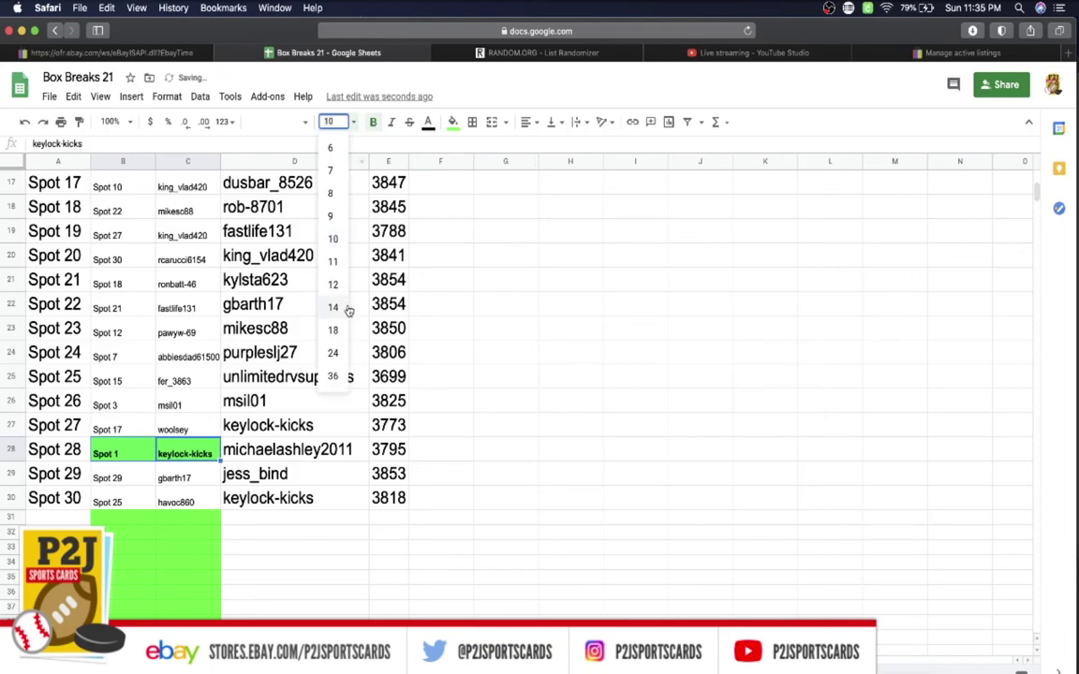
left_click(335, 354)
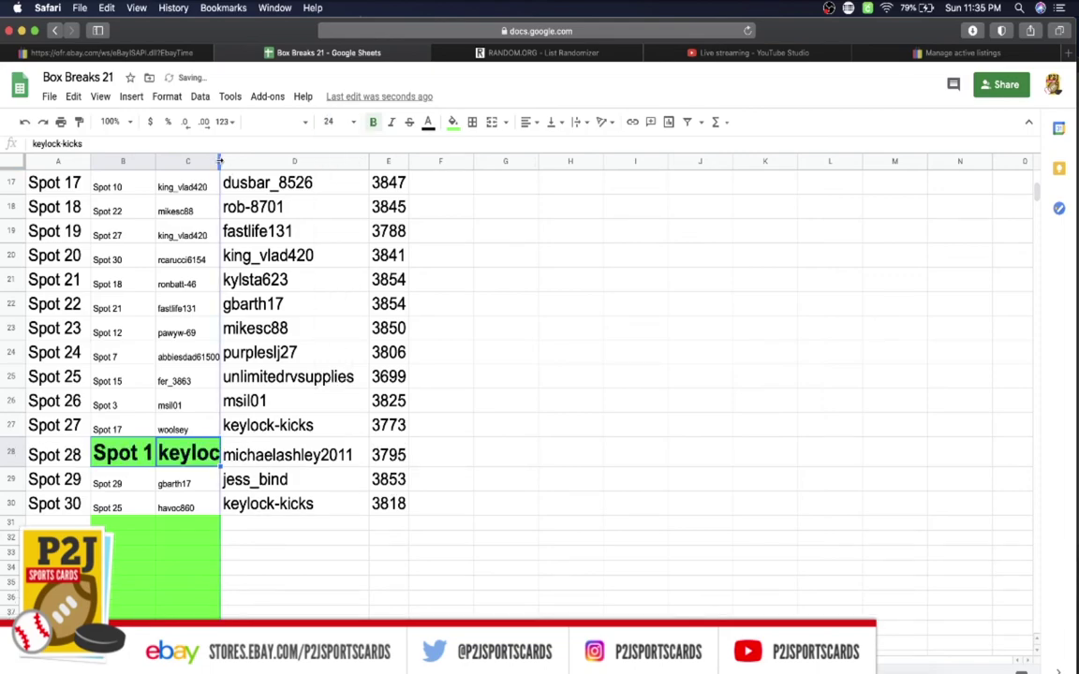